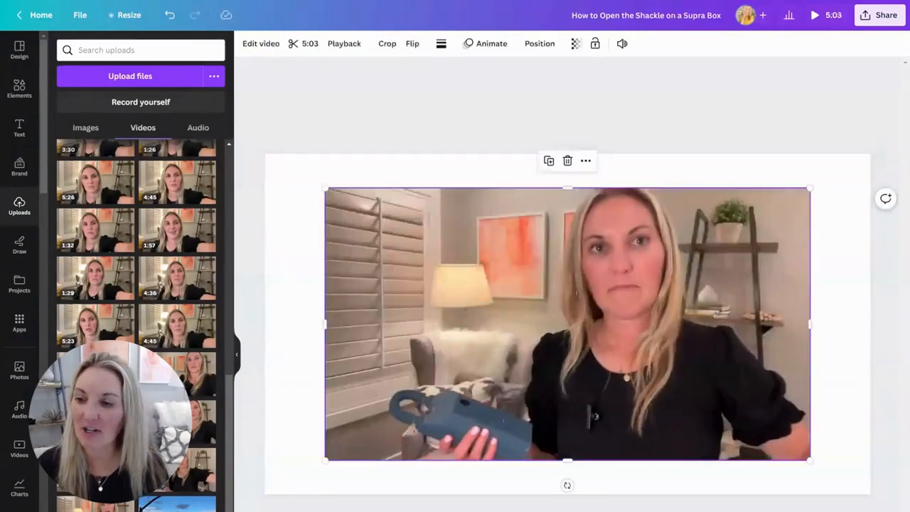
Set the video as the page background so that it fills the whole page
left_click(239, 353)
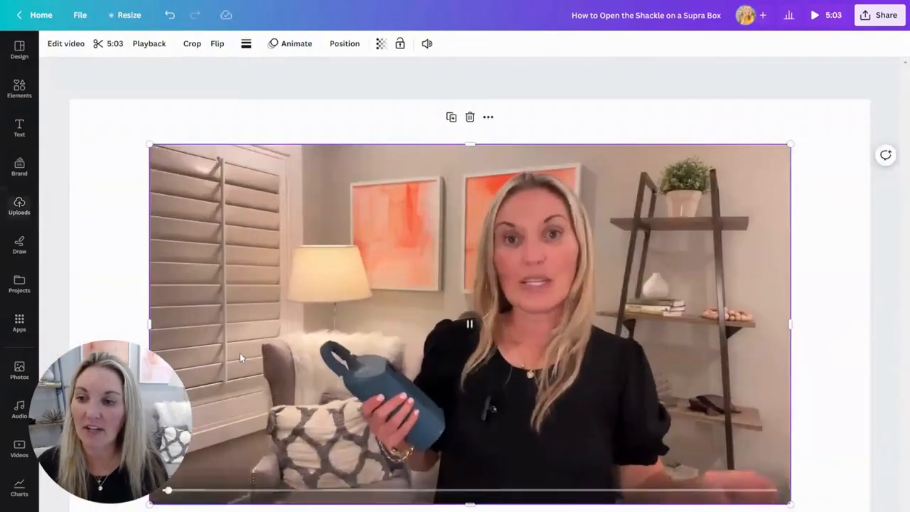
left_click(473, 324)
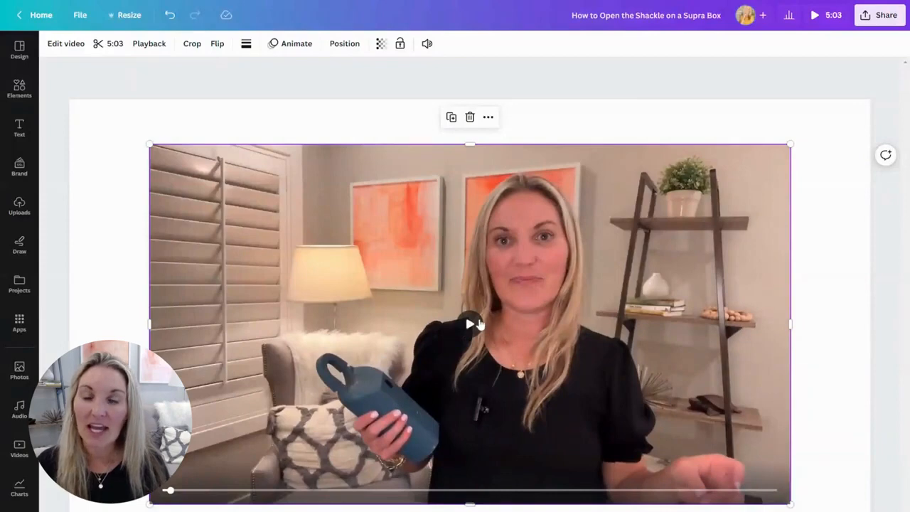
right_click(517, 220)
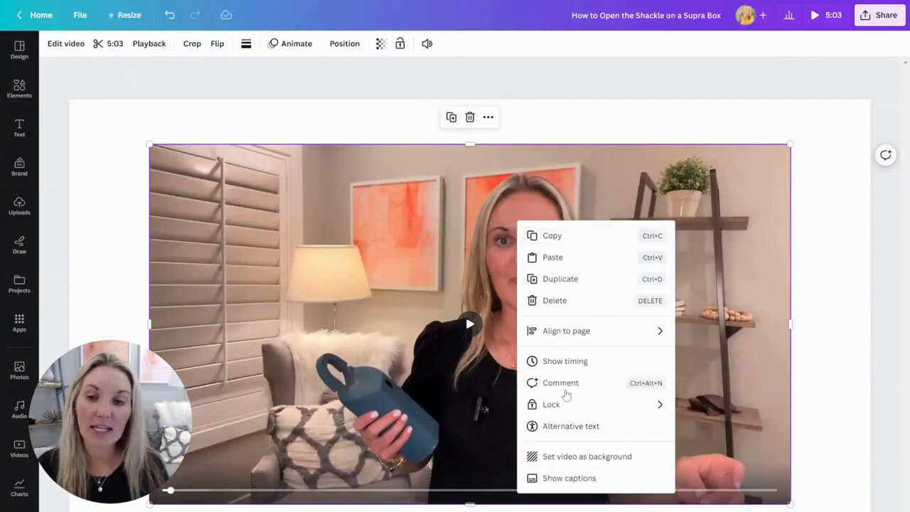
left_click(578, 461)
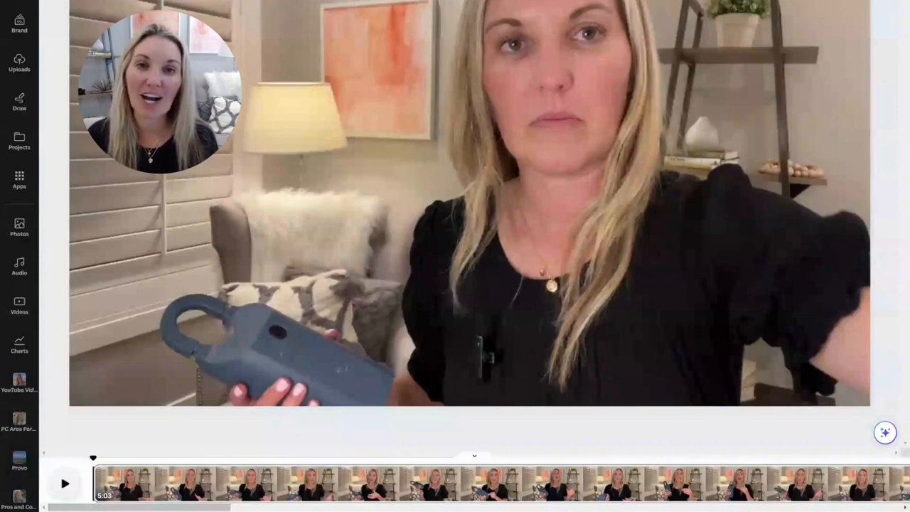
Play the video through the opening pause and split the page at about 3.9 seconds
left_click(65, 483)
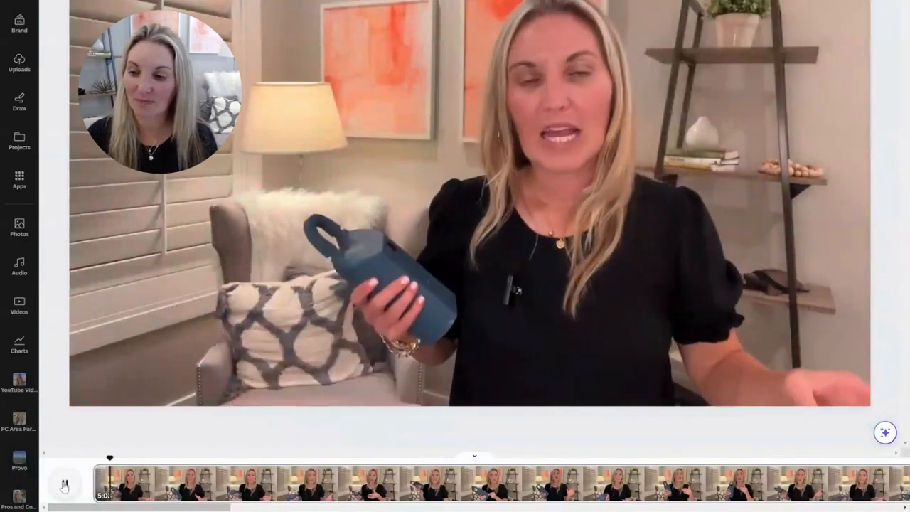
left_click(64, 484)
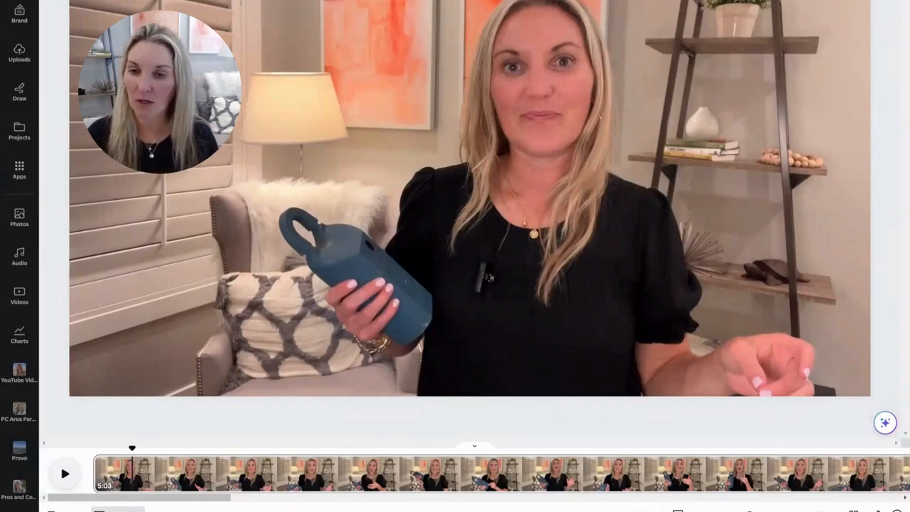
left_click(62, 473)
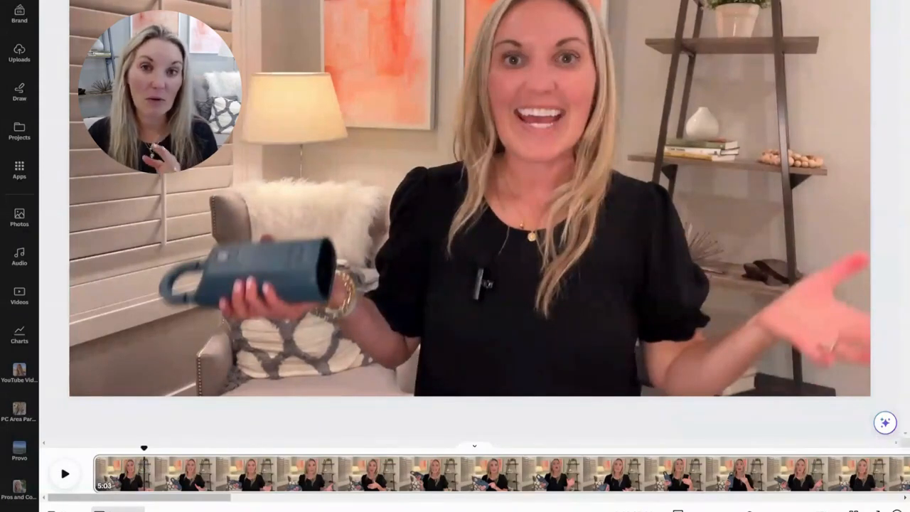
right_click(144, 466)
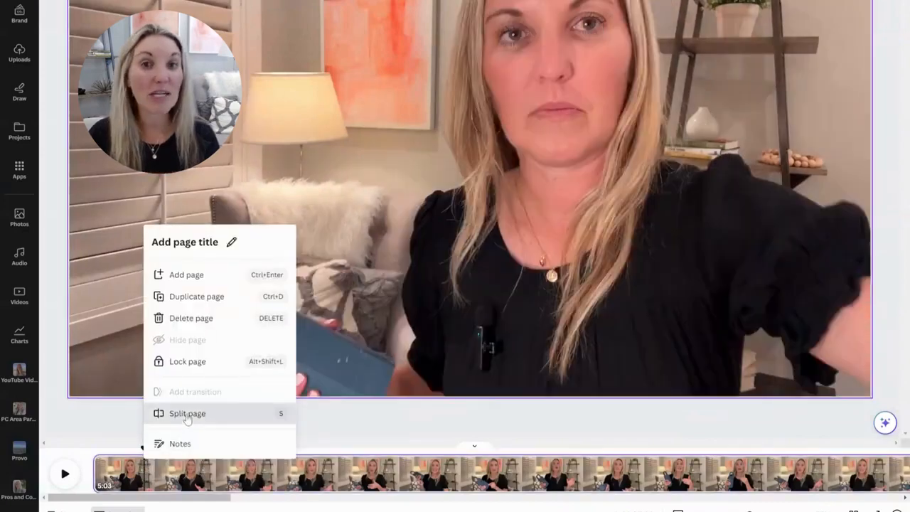
left_click(187, 414)
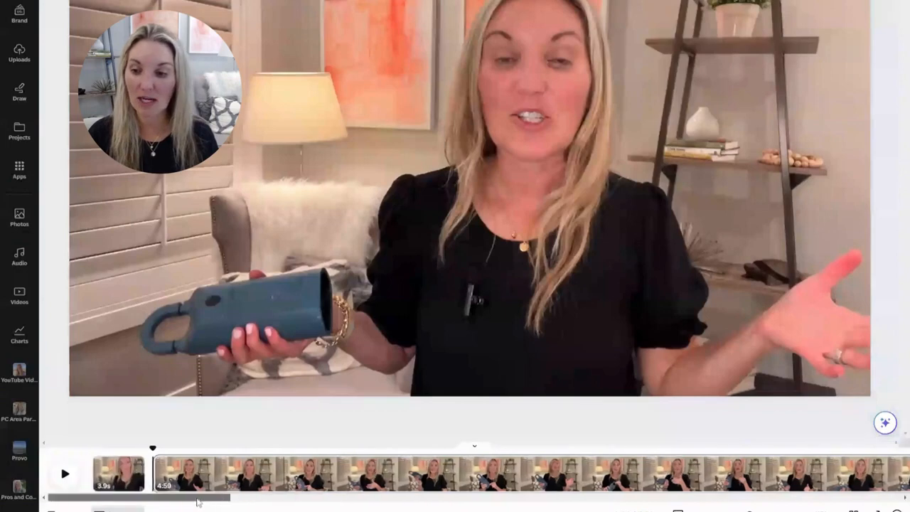
Delete the 3.9-second opening clip and return the playhead to the start of the remaining video
left_click(119, 469)
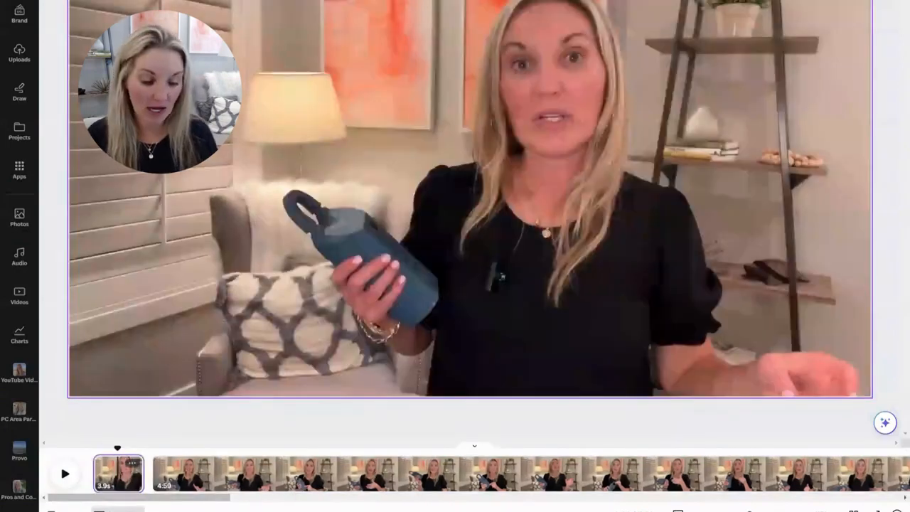
key("Delete")
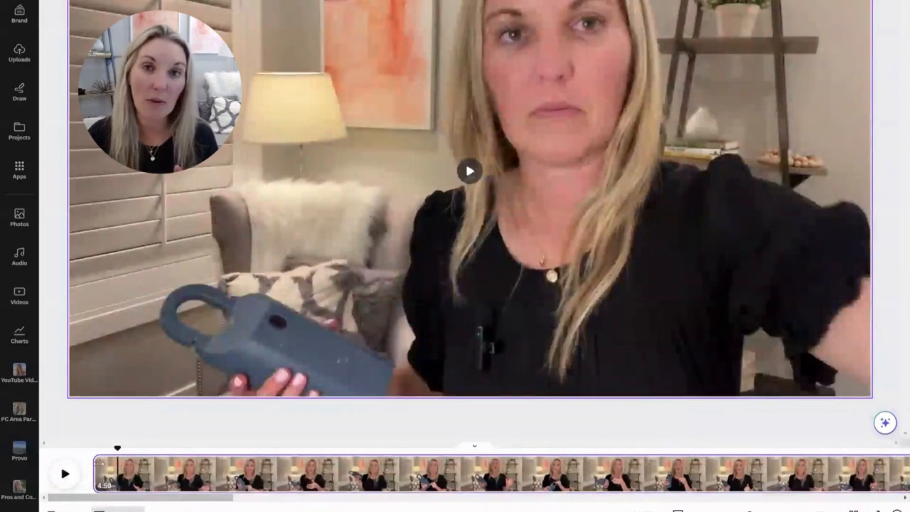
left_click(95, 456)
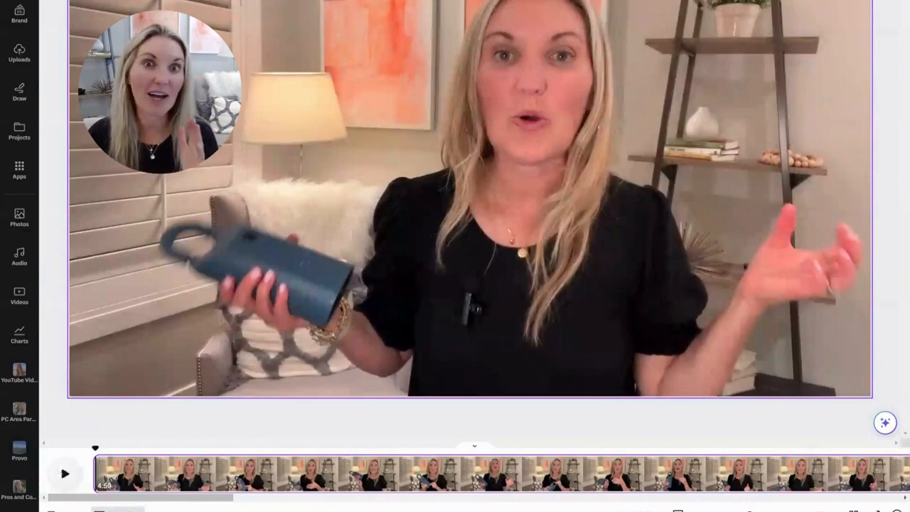
Play the video from the start and split the page at about 10.8 seconds
left_click(62, 473)
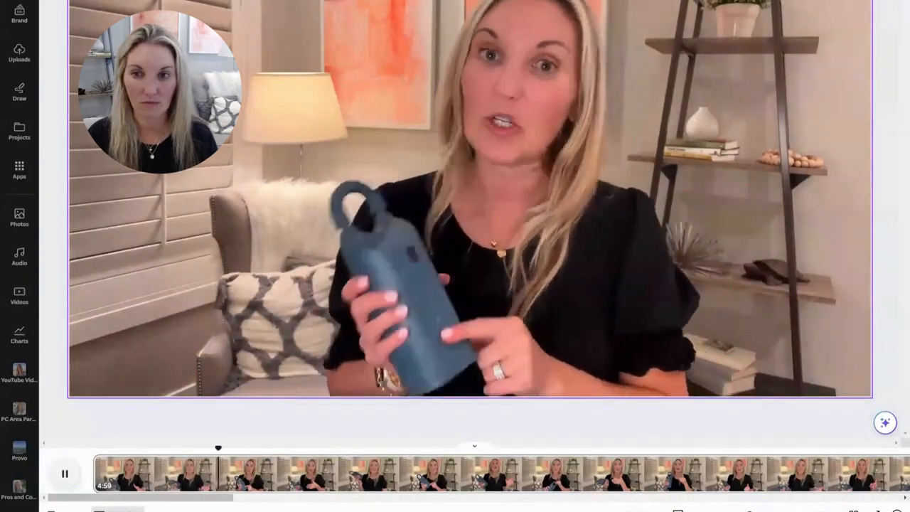
left_click(61, 473)
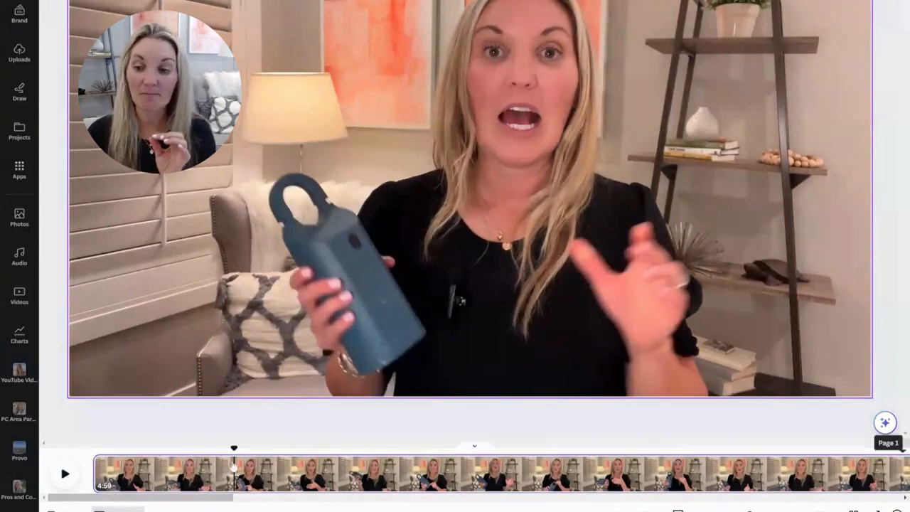
right_click(234, 466)
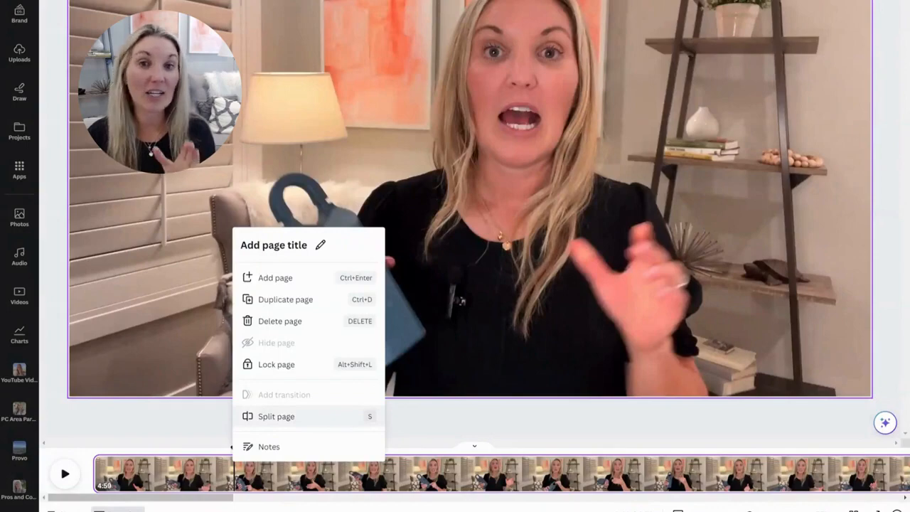
left_click(269, 418)
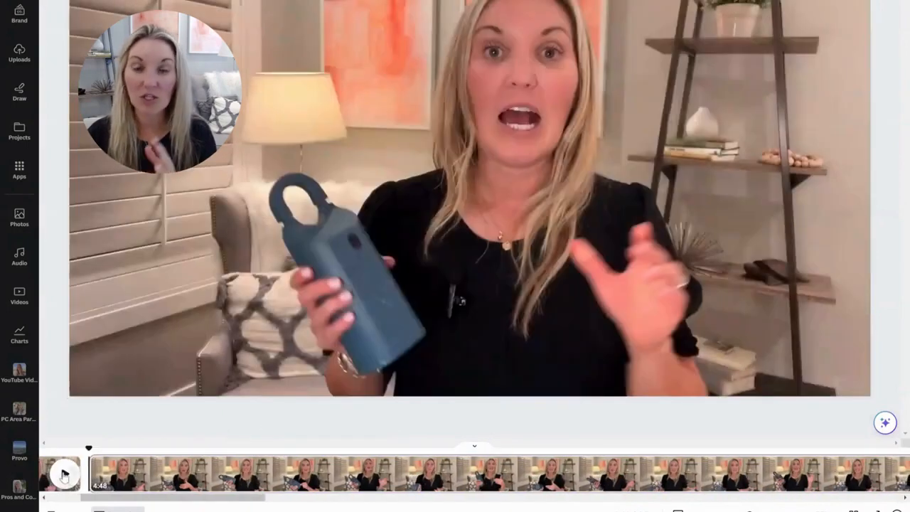
Play the second page and split it about 6.7 seconds into the clip
left_click(64, 475)
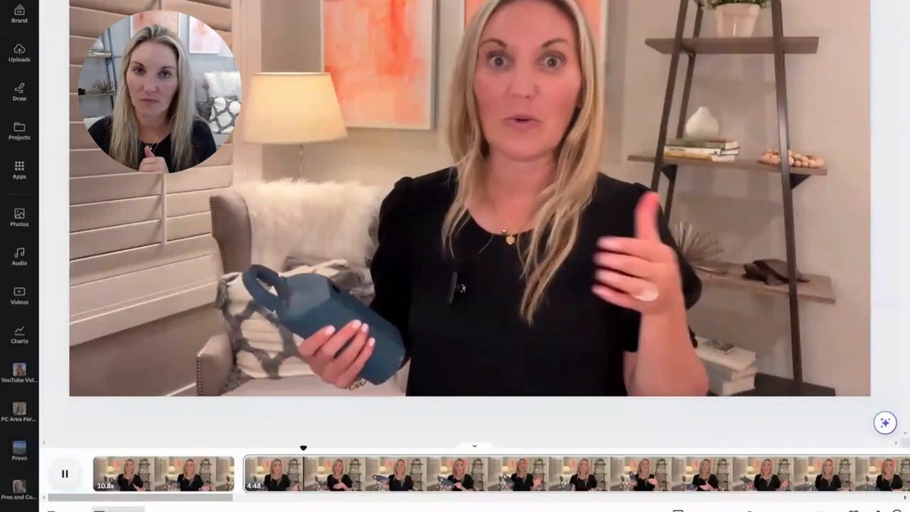
left_click(64, 475)
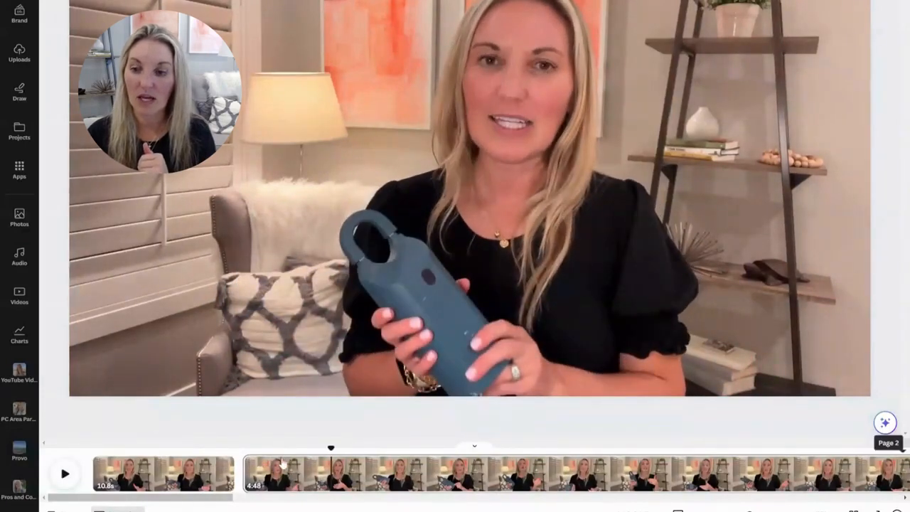
right_click(331, 464)
left_click(361, 411)
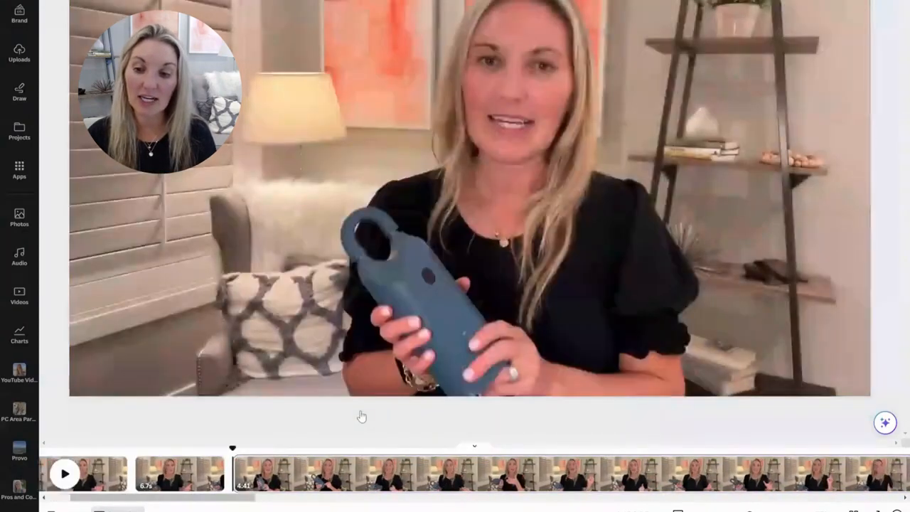
Apply the Breathe page animation to the 6.7-second clip
scroll(211, 476, "left", 4)
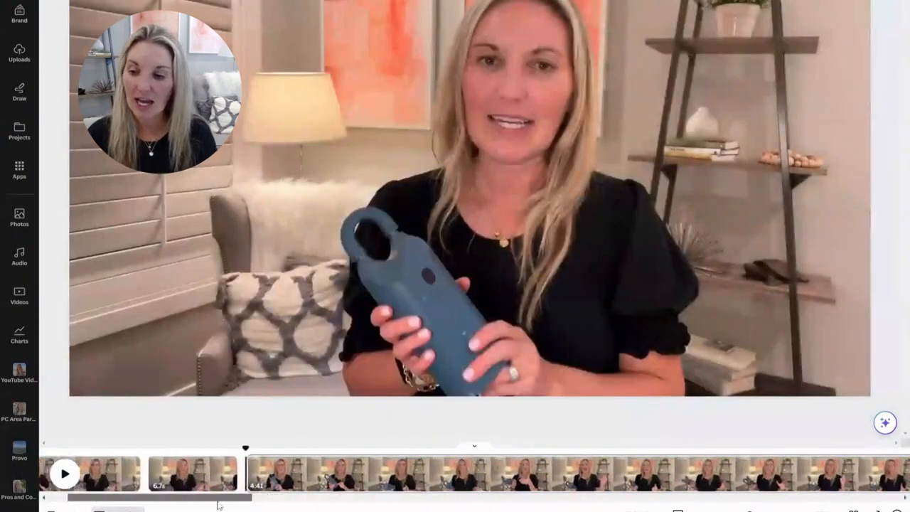
left_click(192, 481)
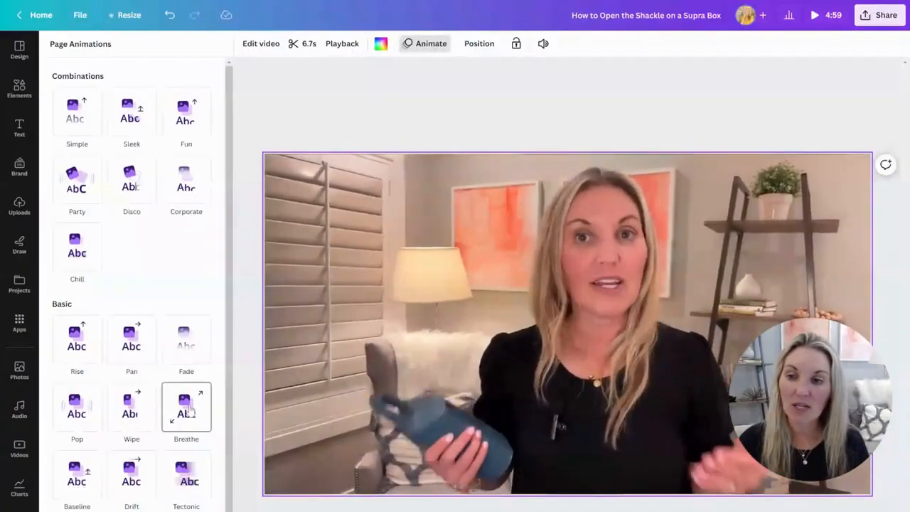
left_click(191, 411)
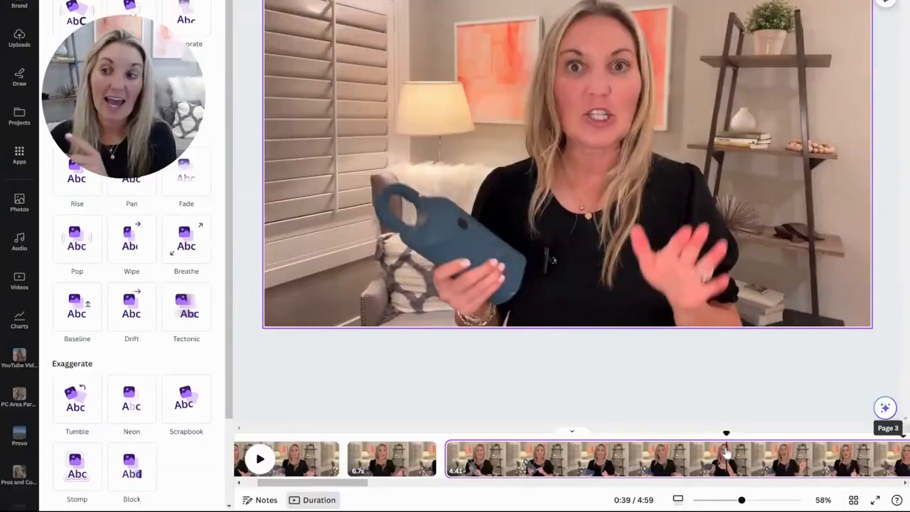
Split the long third page at 0:39, and play the remainder to split it again at 0:48
right_click(725, 452)
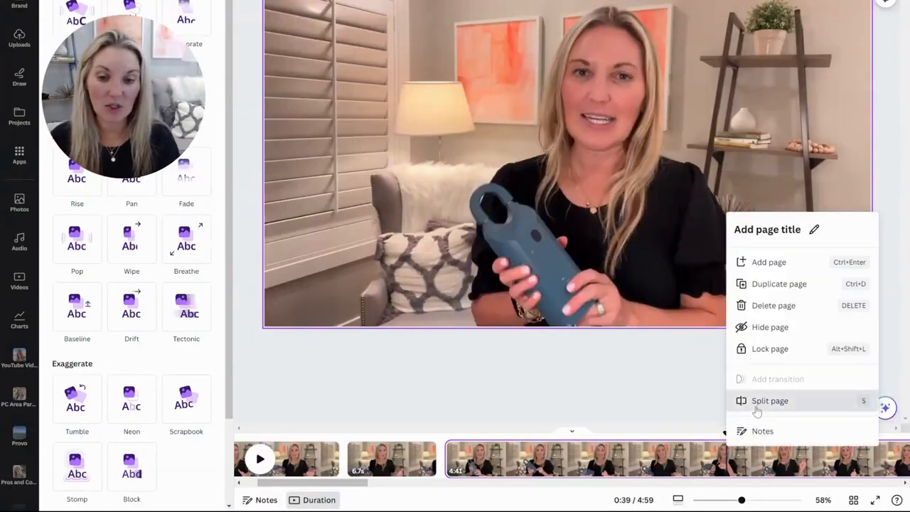
left_click(756, 409)
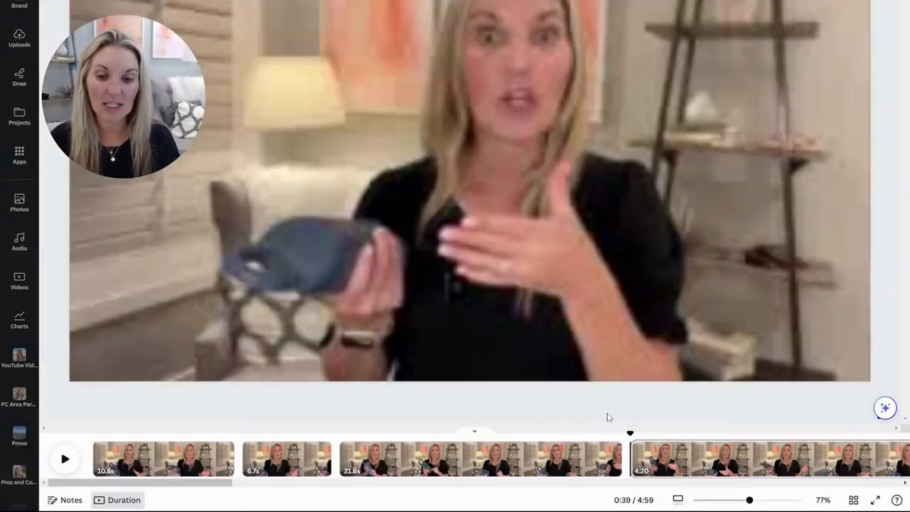
left_click(64, 459)
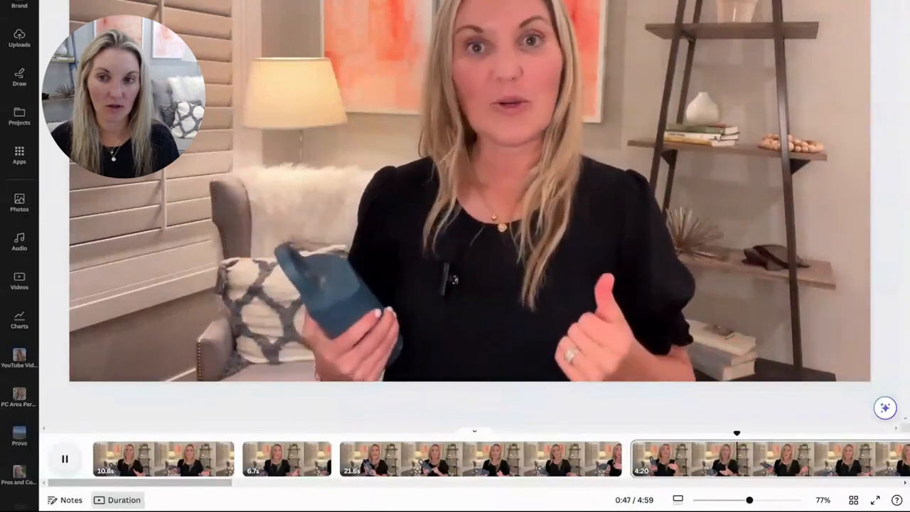
left_click(64, 459)
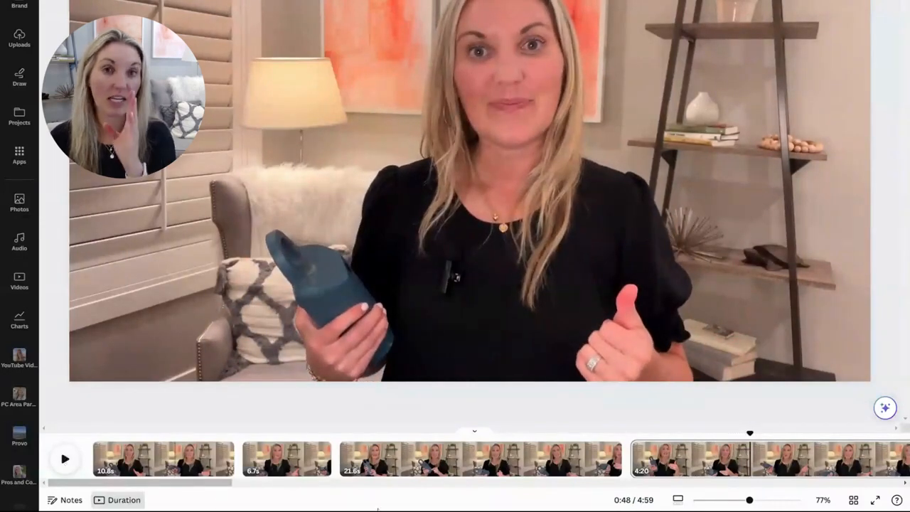
left_click(885, 407)
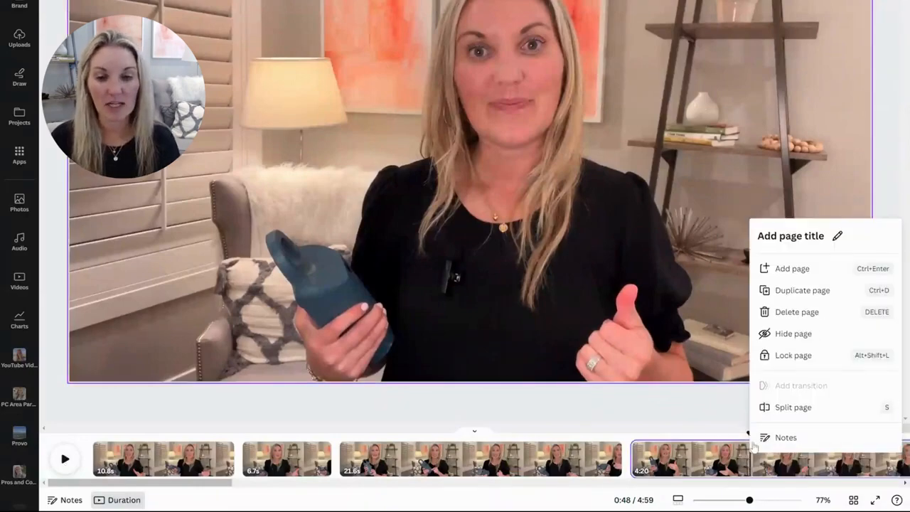
left_click(793, 408)
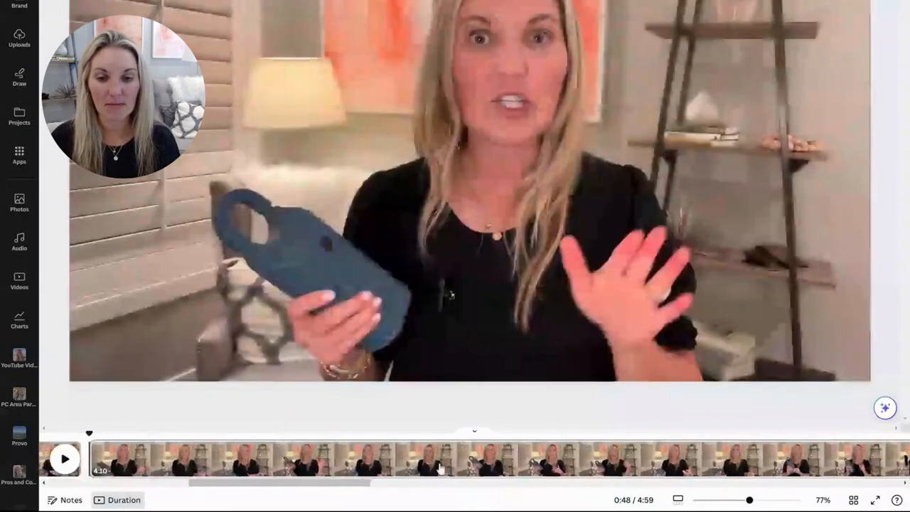
Apply the Breathe page animation, scaling out, to the 9.2-second clip on page 4
left_click_drag(239, 483, 199, 492)
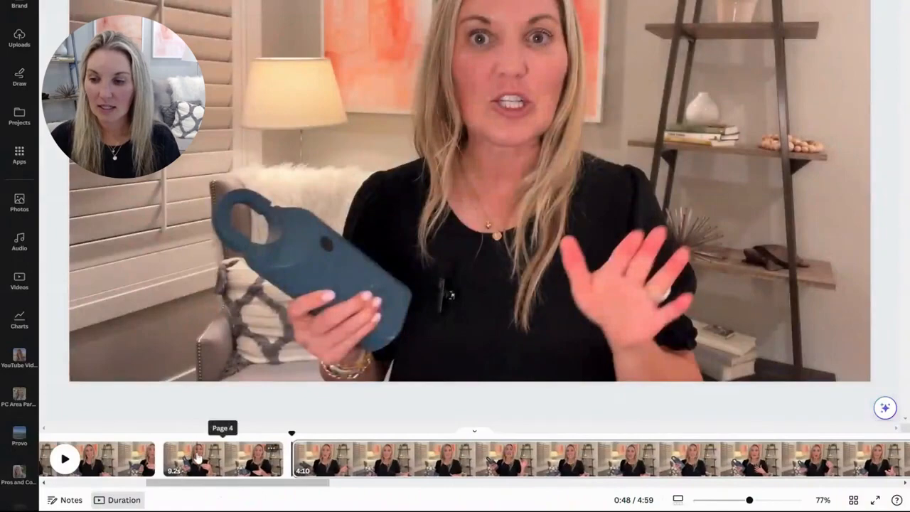
left_click(223, 458)
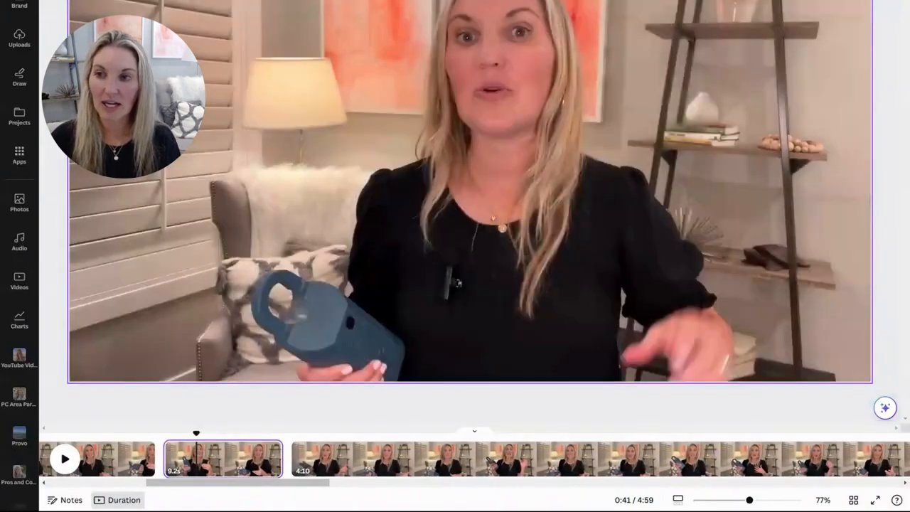
left_click(171, 1)
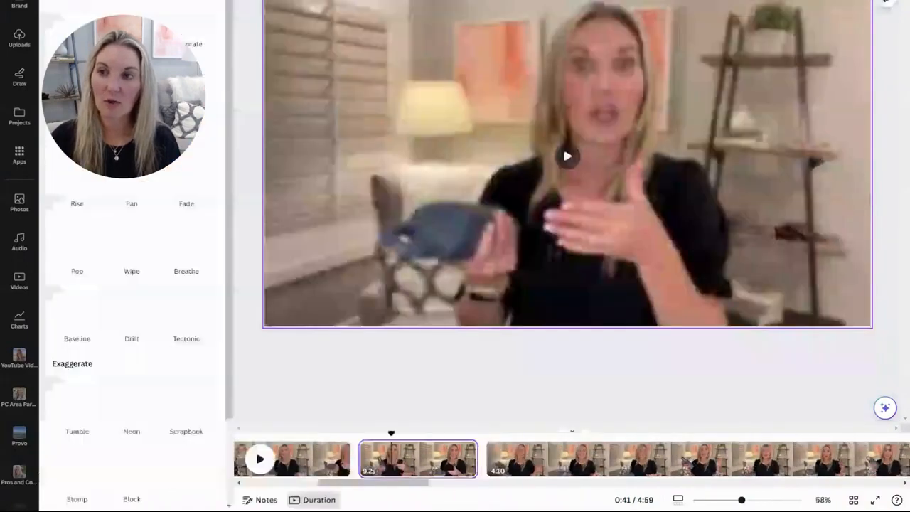
left_click(186, 239)
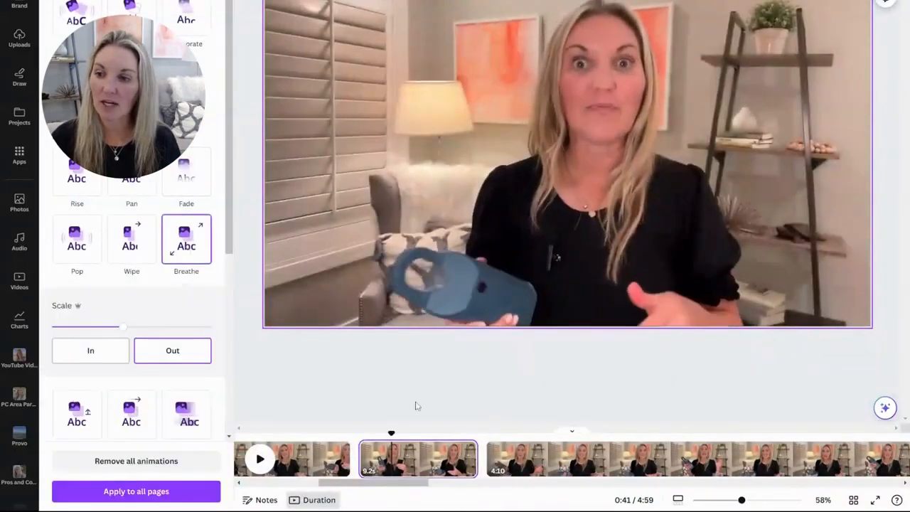
Add a subheading text box to the 9.2-second clip on page 4
left_click(489, 448)
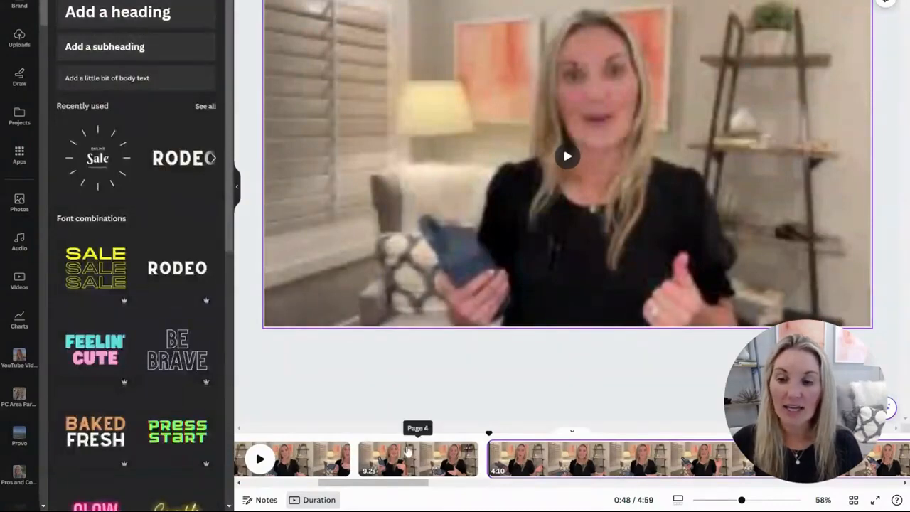
left_click(408, 451)
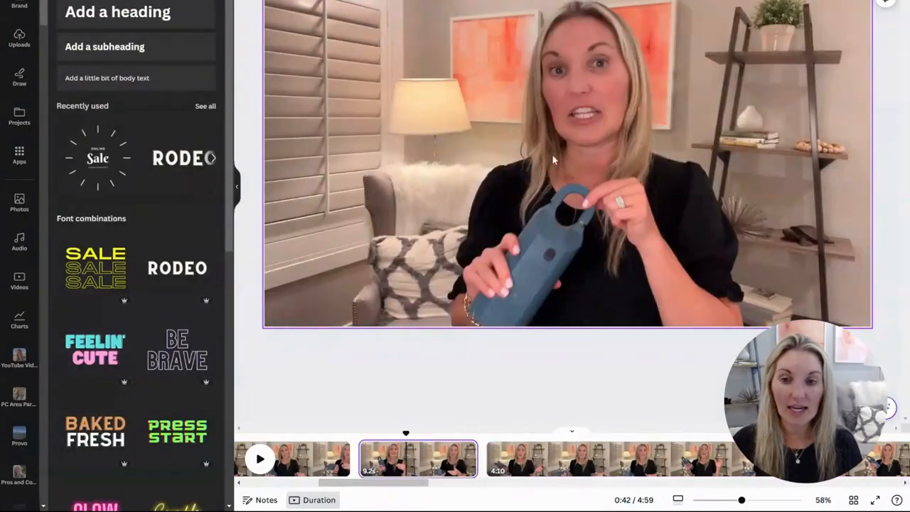
left_click(108, 46)
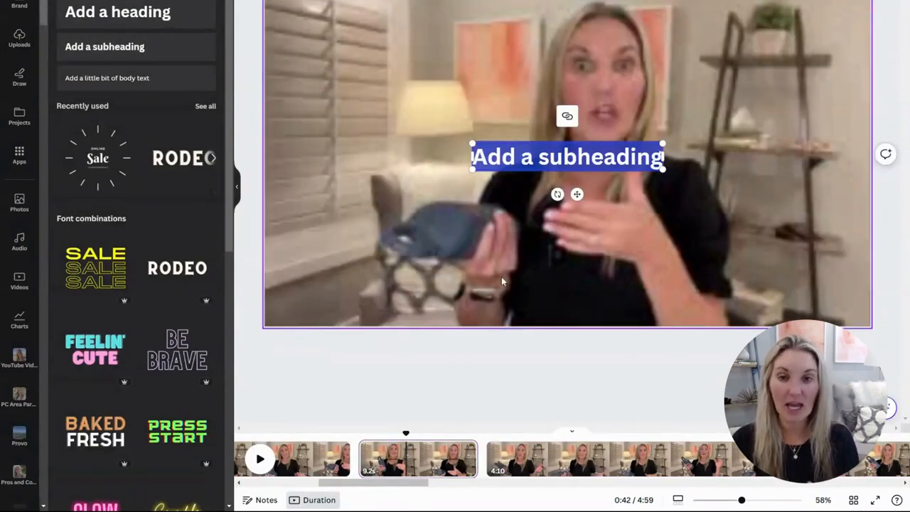
left_click(504, 457)
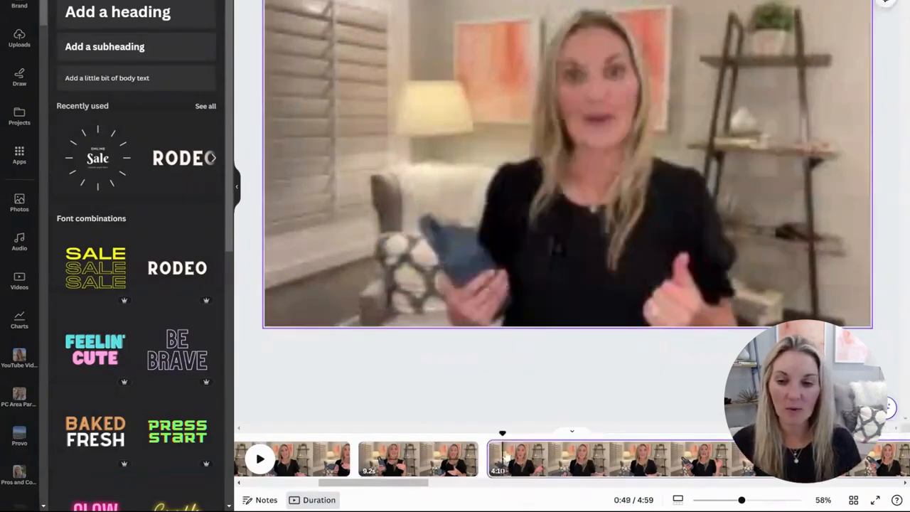
left_click(106, 46)
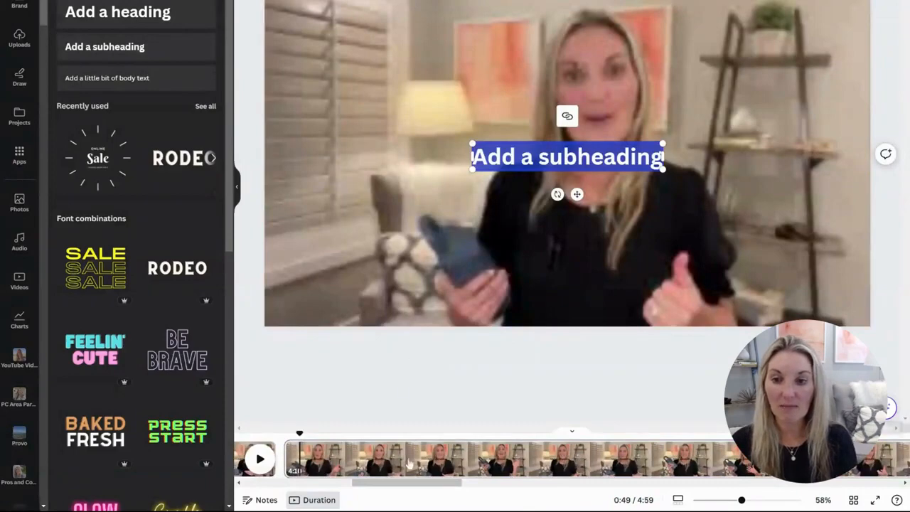
left_click_drag(387, 485, 362, 493)
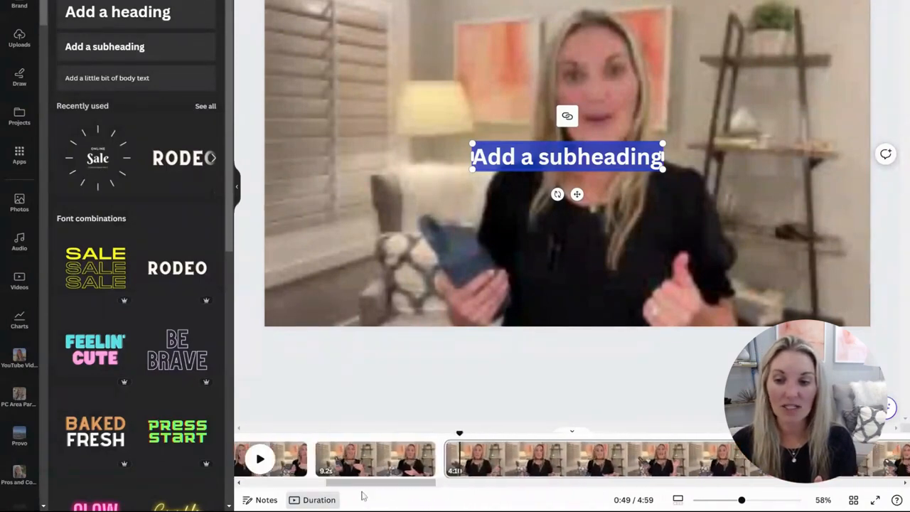
left_click(507, 157)
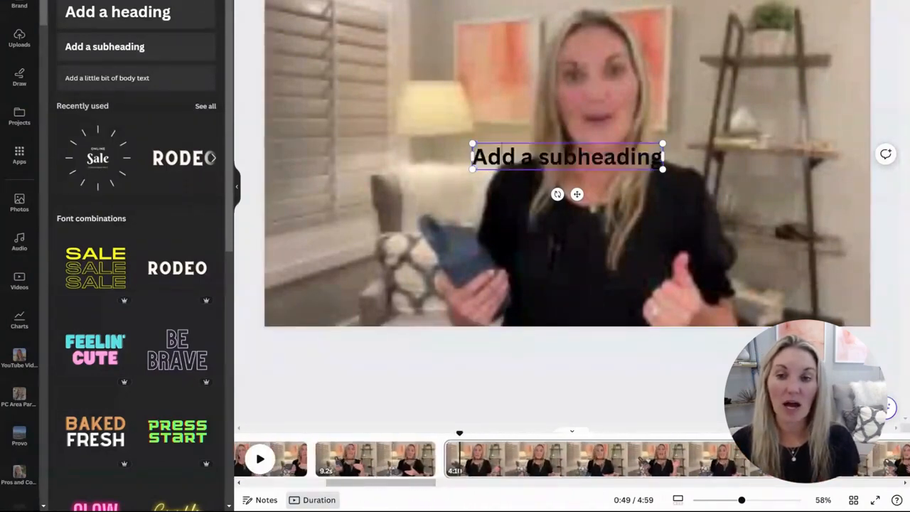
key("BackSpace")
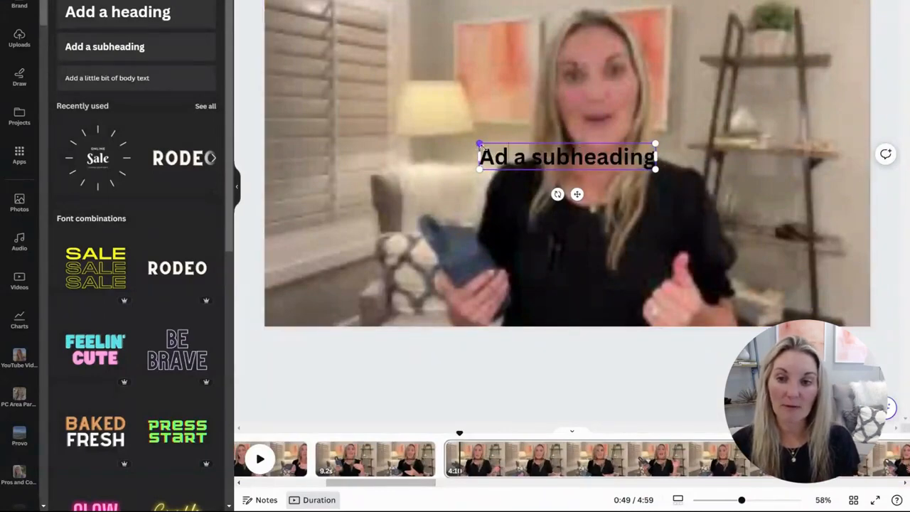
left_click_drag(480, 144, 619, 347)
Move the subheading on page 4 to the lower part of the frame and replace its text with "Let's get Started!"
left_click_drag(421, 484, 411, 484)
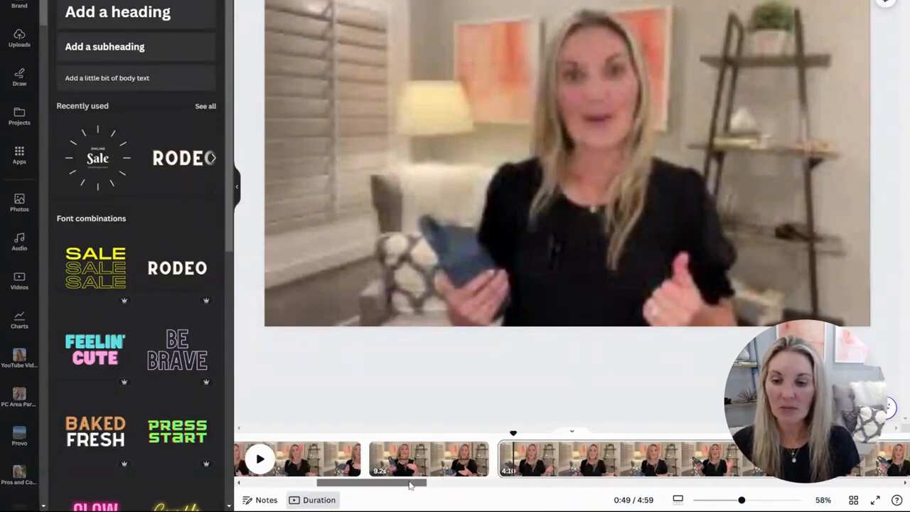
left_click(420, 464)
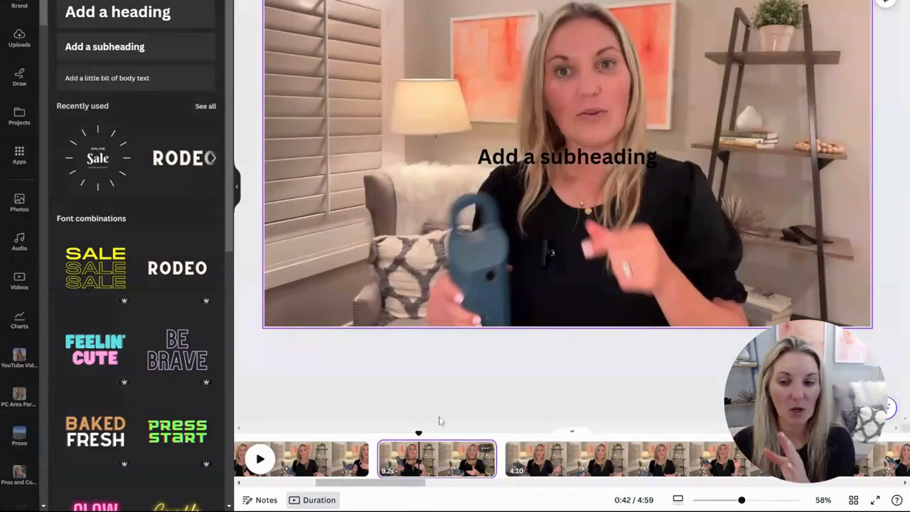
left_click(529, 160)
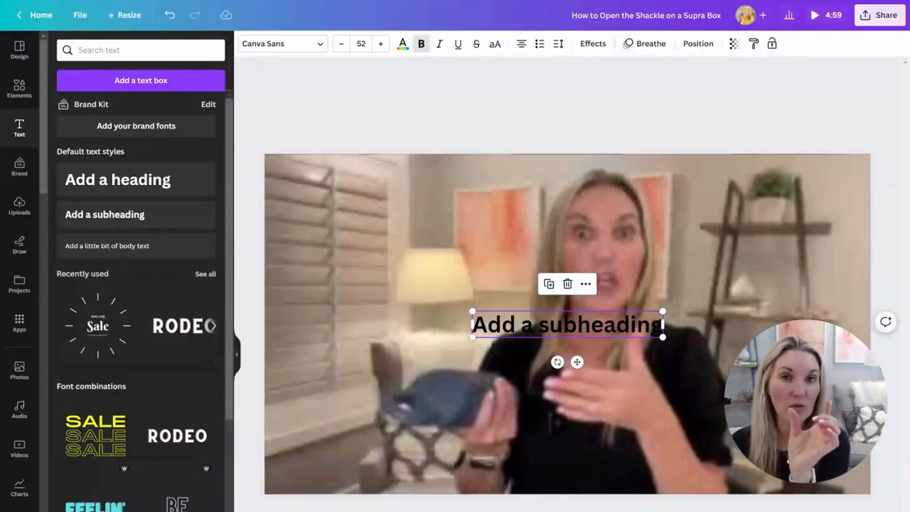
left_click_drag(526, 319, 528, 436)
double_click(528, 441)
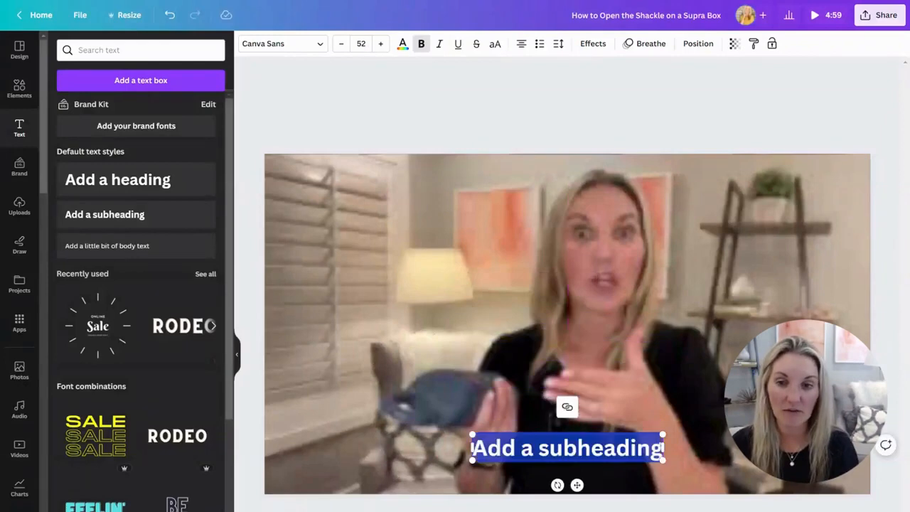
key("BackSpace")
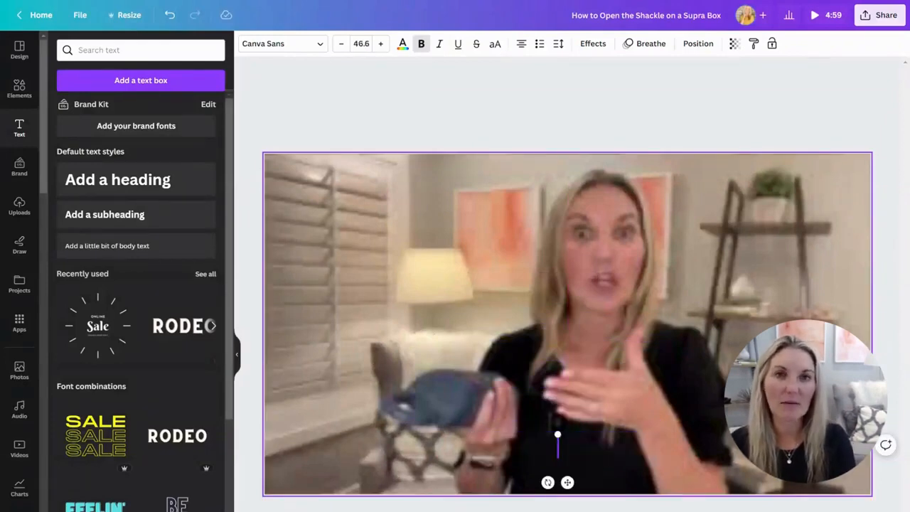
type("Kerry ")
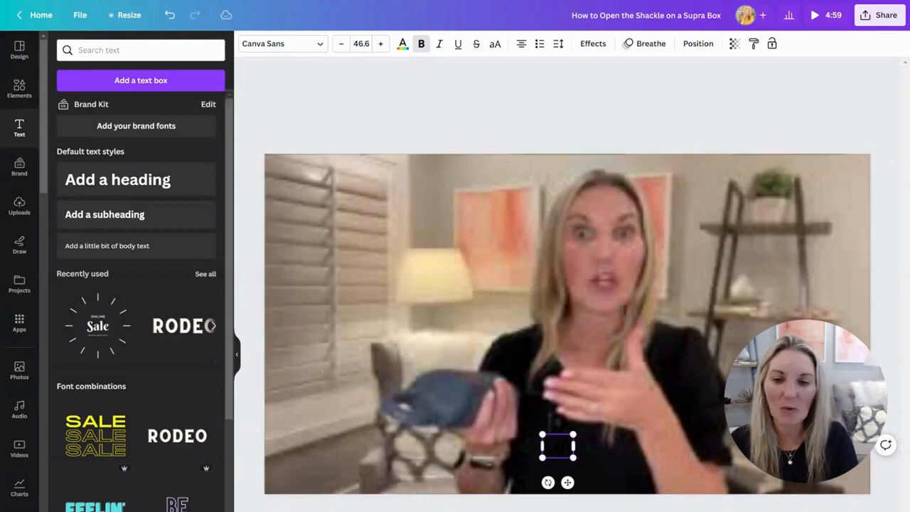
type("get starte")
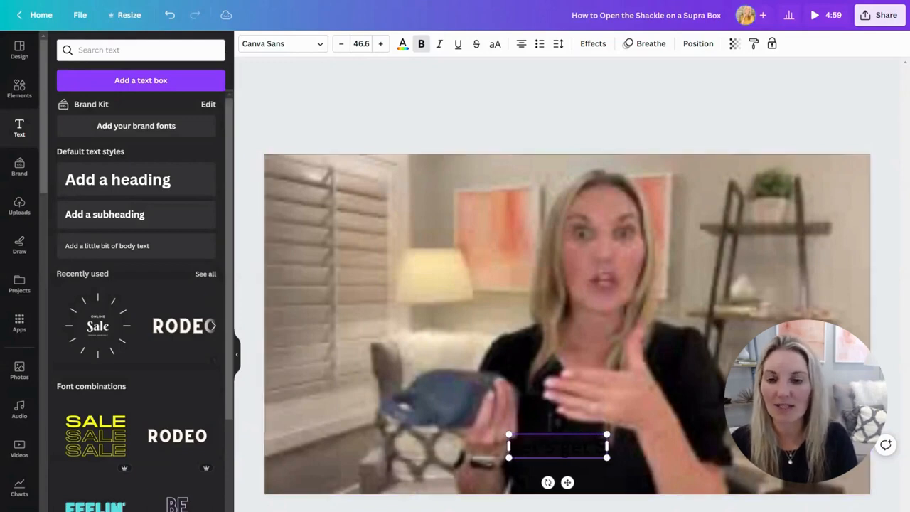
type("d!")
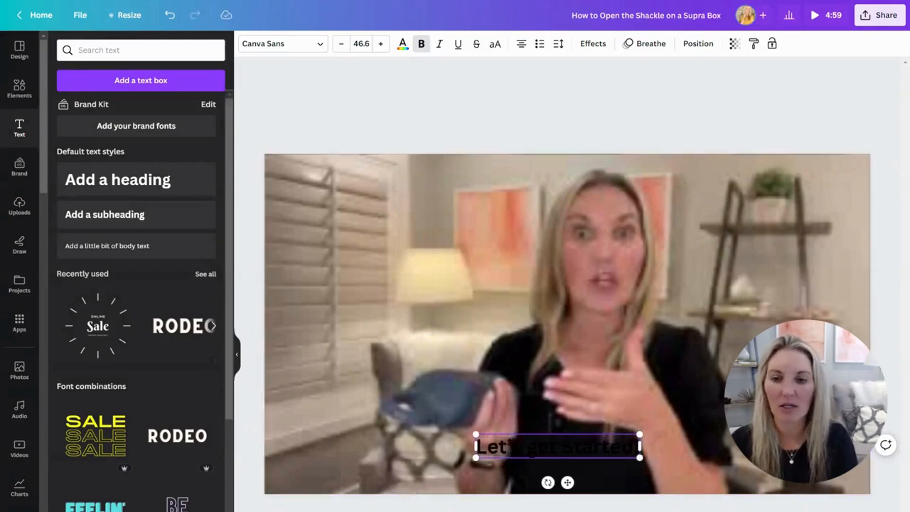
Recolour the "Let's get Started!" text with the off-white brand colour and enlarge it to about font size 86
triple_click(542, 446)
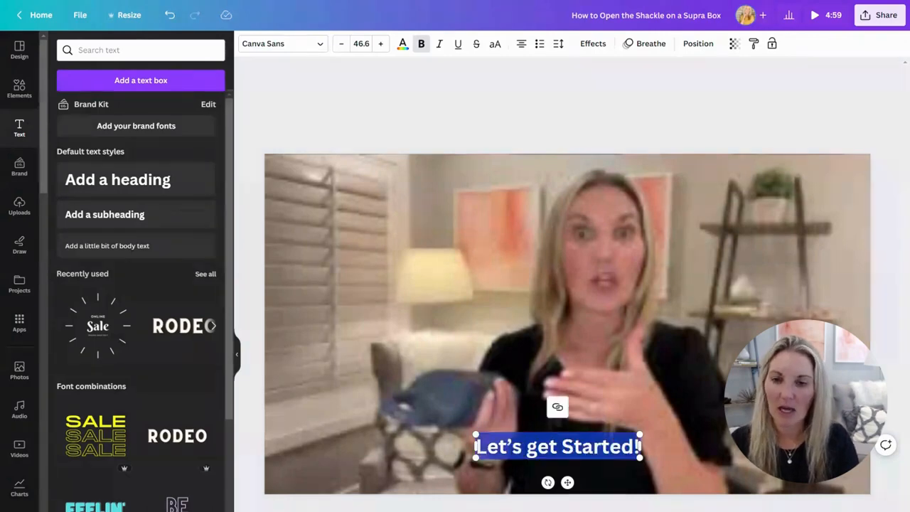
left_click(403, 44)
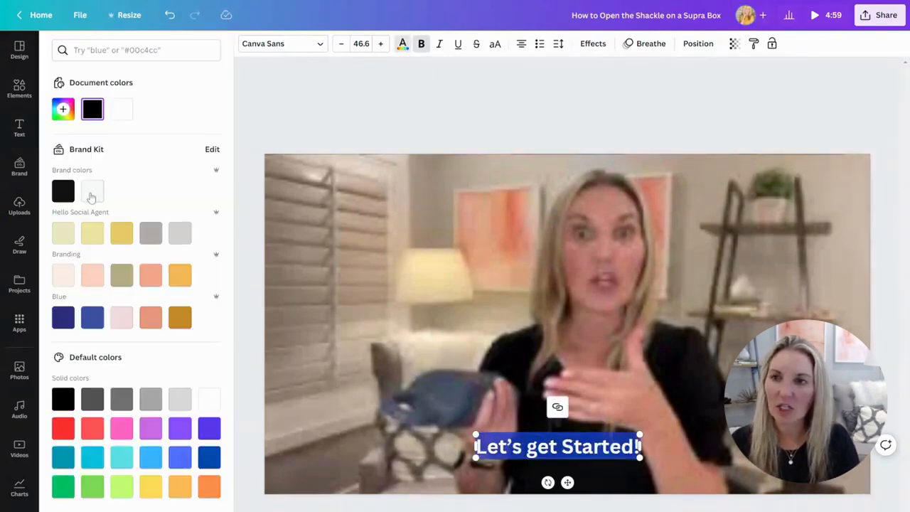
left_click(91, 192)
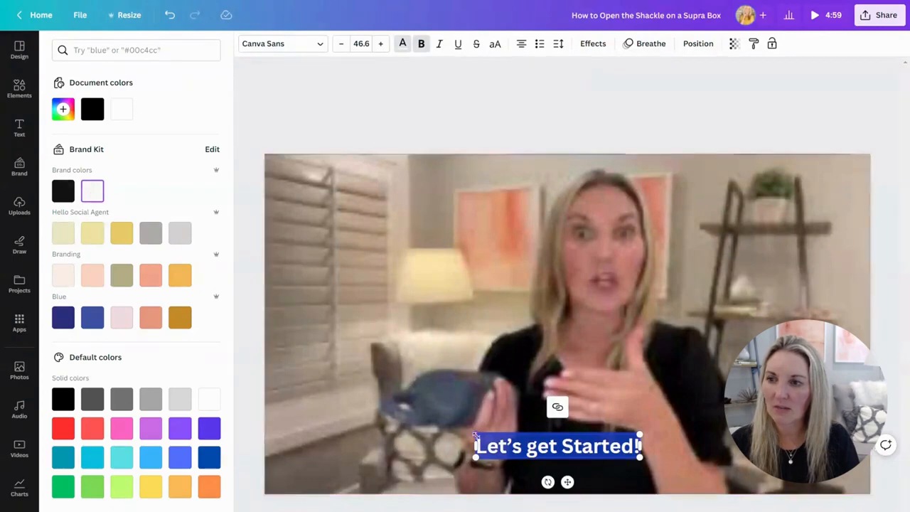
left_click_drag(475, 435, 400, 420)
left_click_drag(641, 455, 704, 467)
left_click_drag(557, 421, 587, 427)
Try the Rise, Pan and Fade text animations on the "Let's get Started!" text
left_click(583, 43)
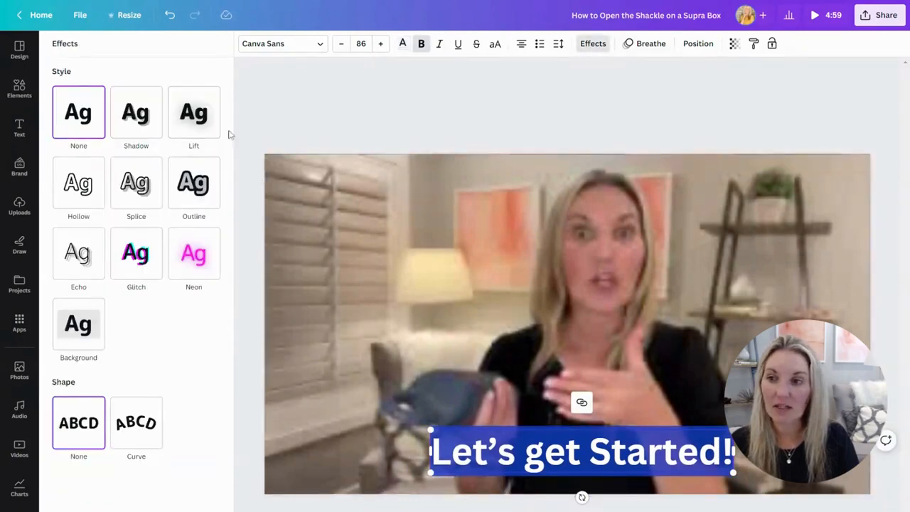
left_click(647, 43)
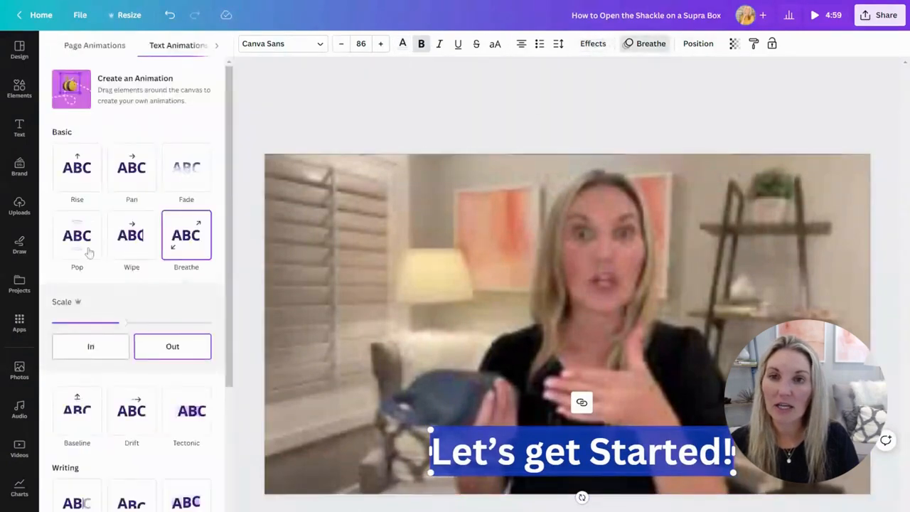
left_click(68, 183)
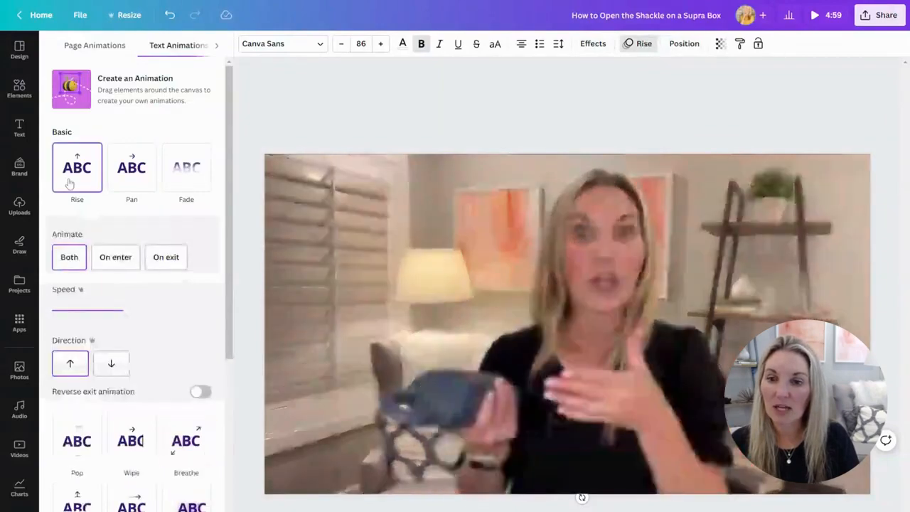
left_click(129, 178)
left_click(182, 183)
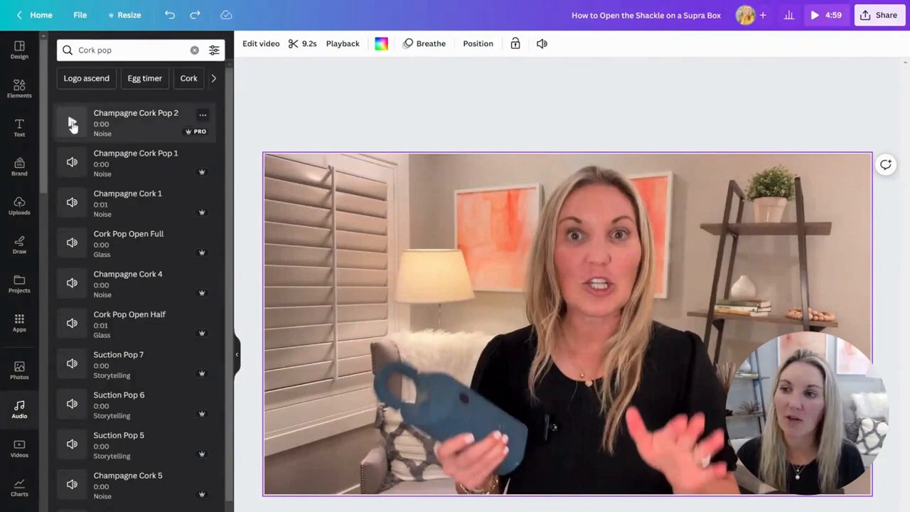
Add the Cork Pop Open Full sound at the start of page 4 after previewing it, and play the clip
left_click(73, 244)
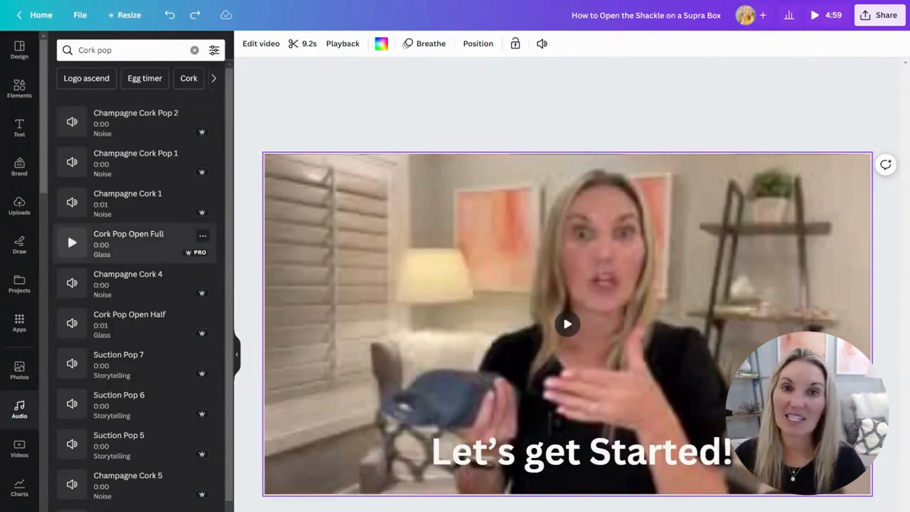
left_click(73, 244)
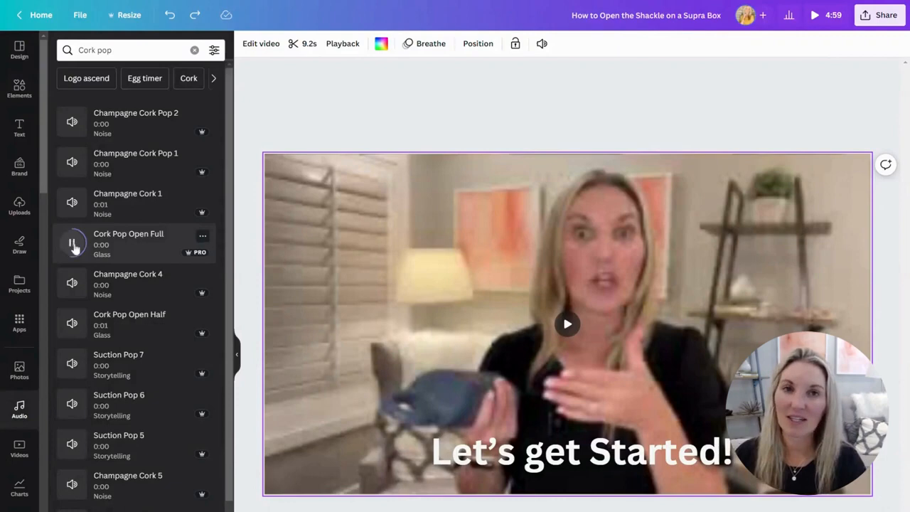
left_click(149, 249)
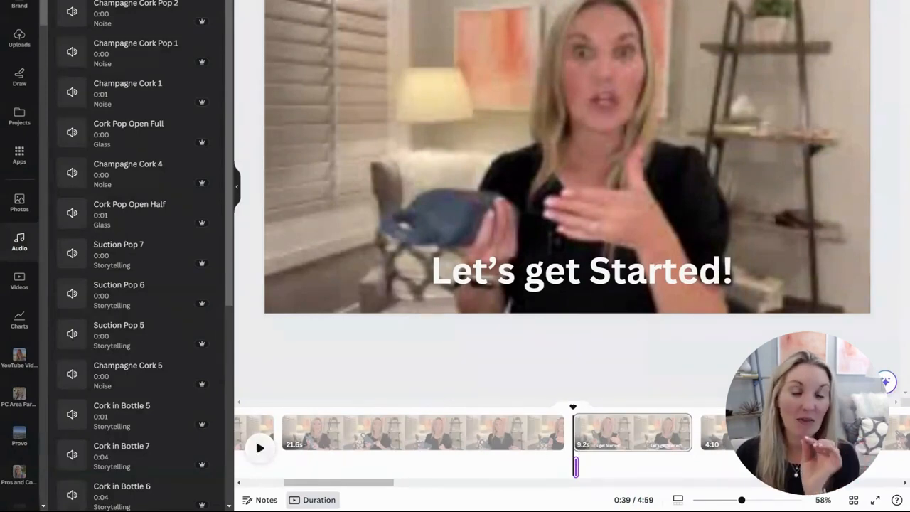
left_click(260, 448)
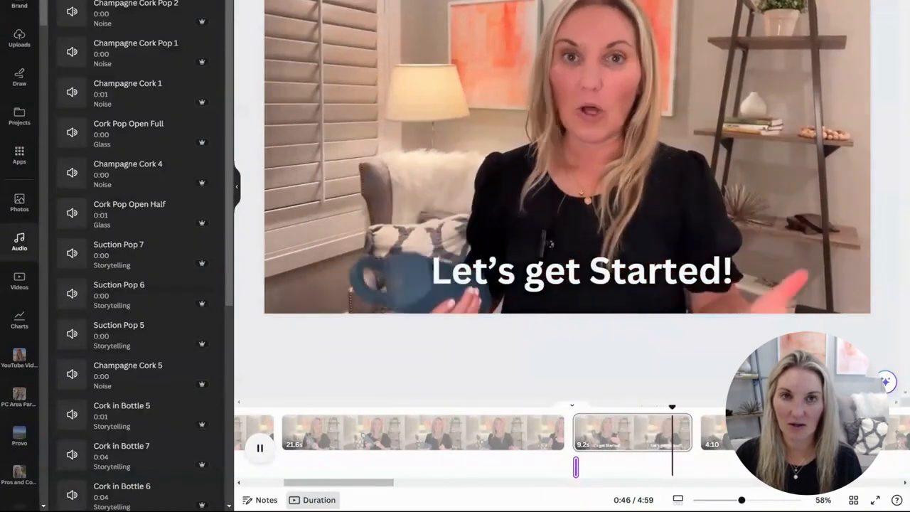
left_click(261, 449)
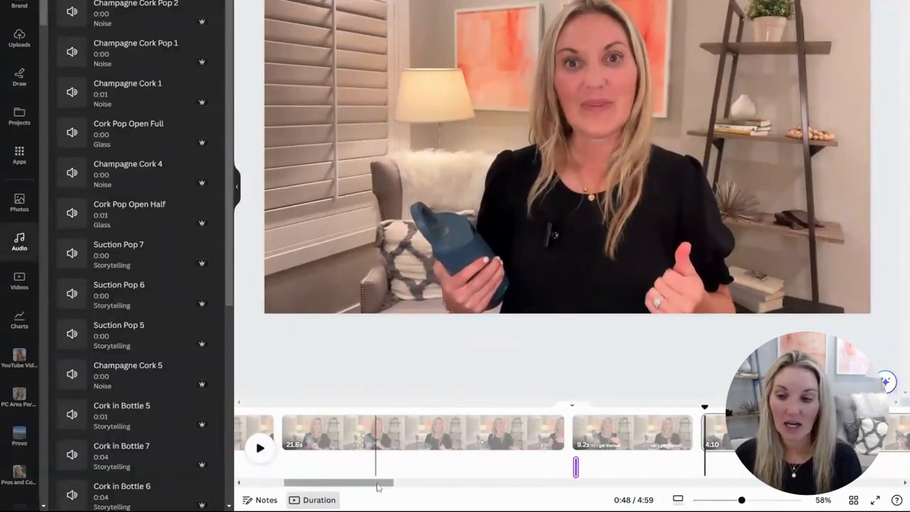
Preview the uploaded Island Breeze_Underscore.mp3 track and add it as music from the start of page 1
left_click_drag(375, 484, 333, 484)
left_click(291, 426)
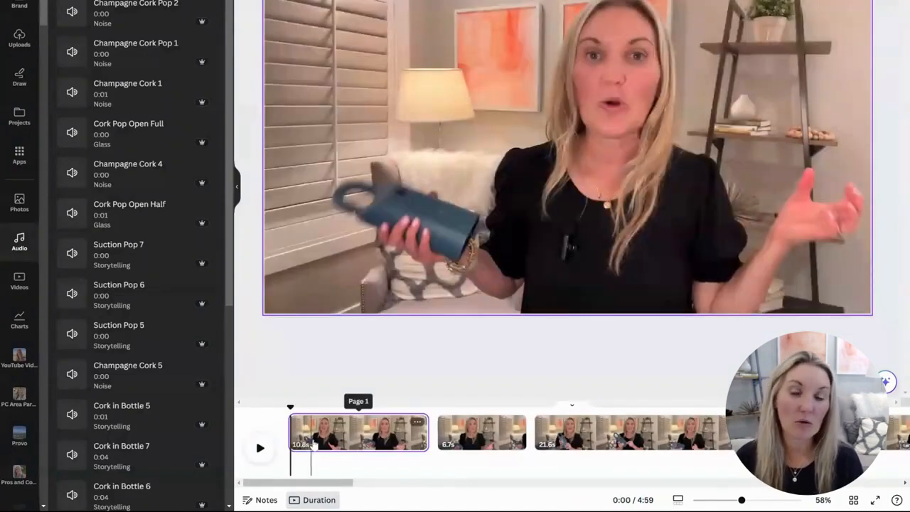
left_click(18, 36)
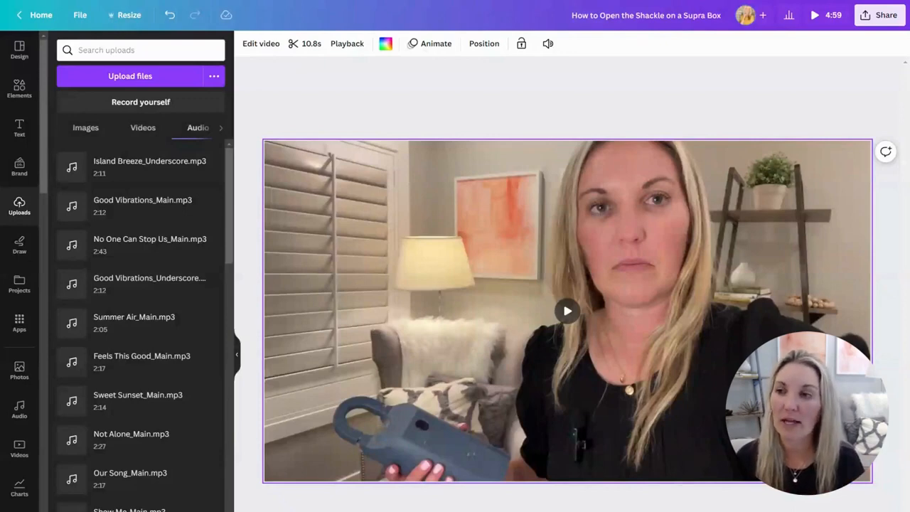
mouse_move(74, 175)
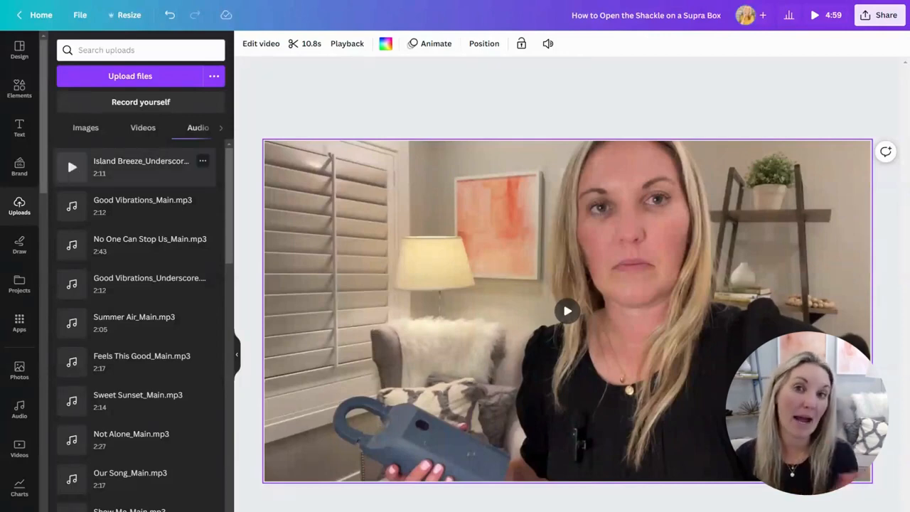
left_click(72, 168)
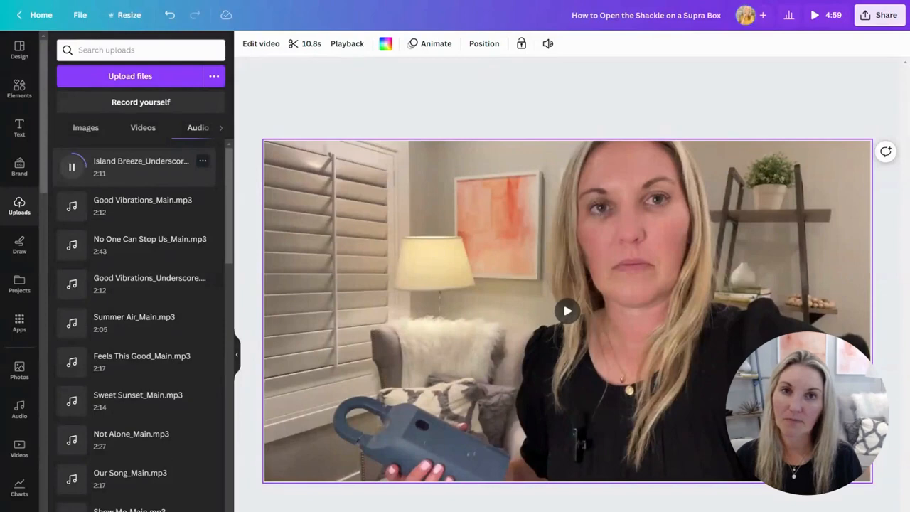
left_click(71, 168)
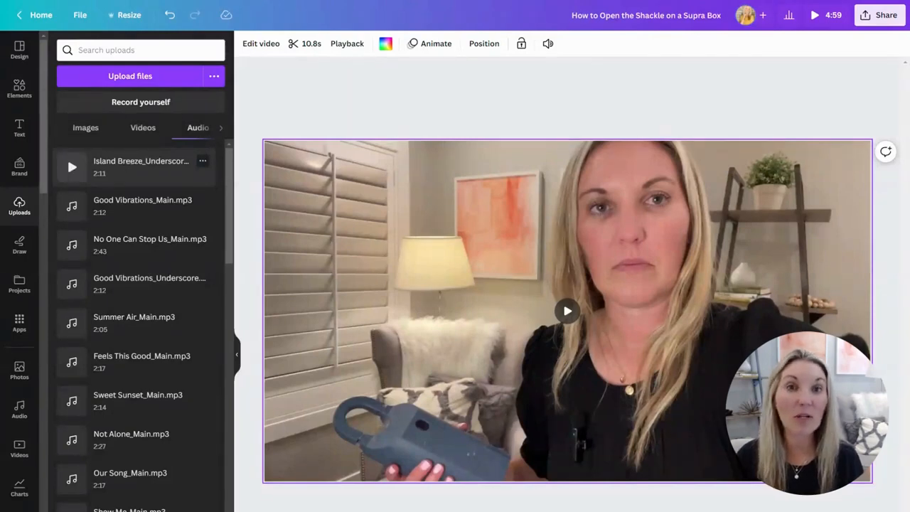
left_click(127, 162)
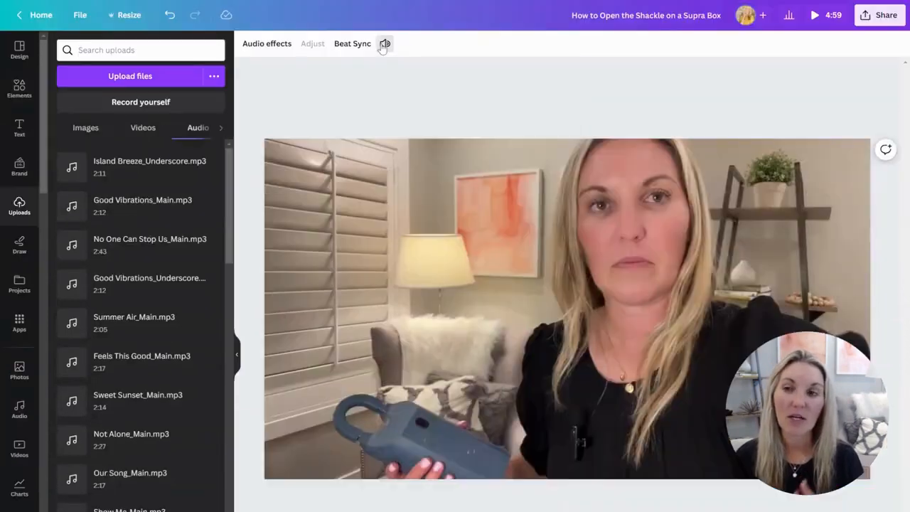
Set the volume of the Island Breeze music track to 2
left_click(384, 44)
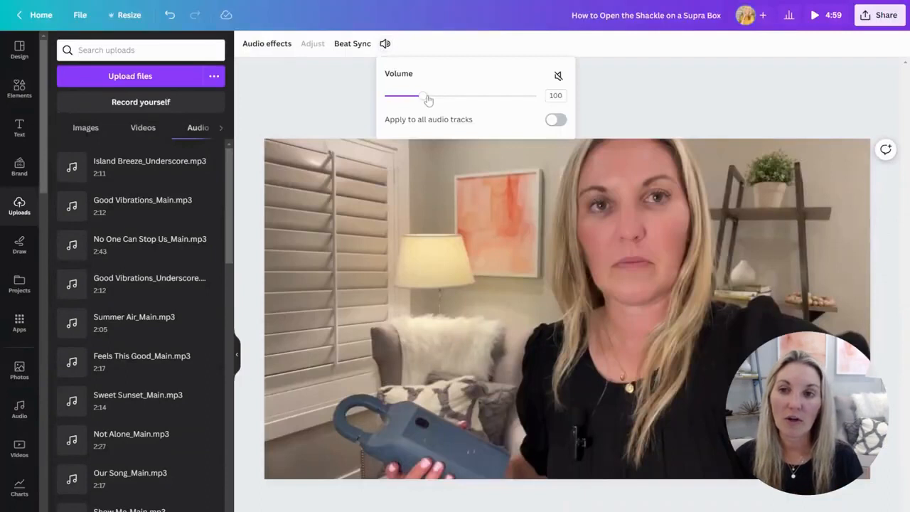
left_click_drag(428, 100, 386, 106)
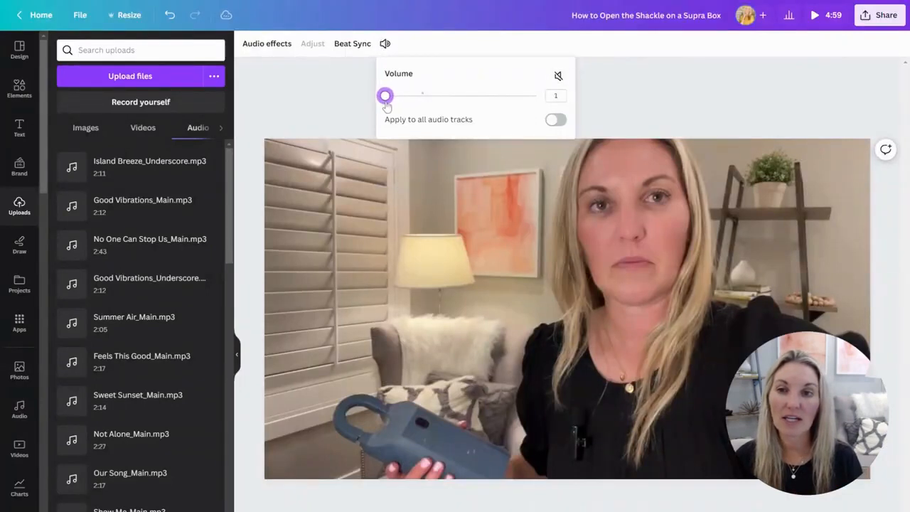
left_click(561, 96)
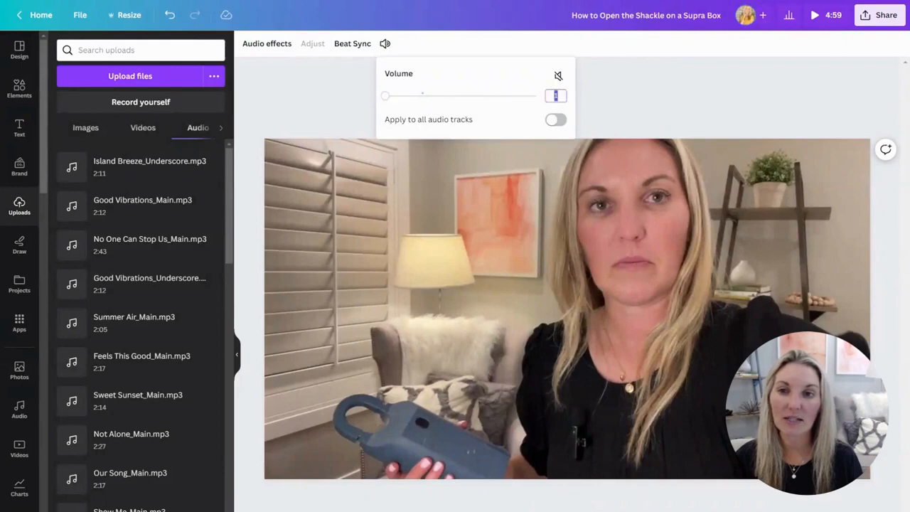
type("2")
key("Return")
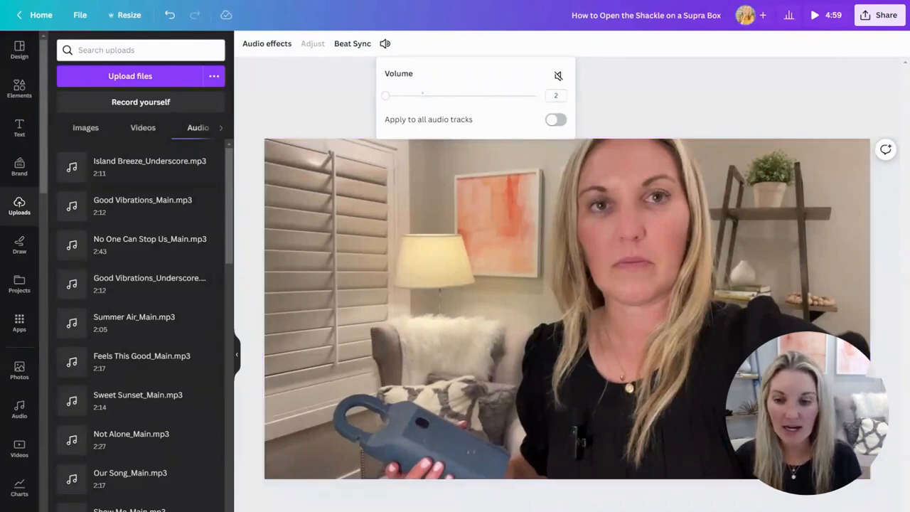
key("Escape")
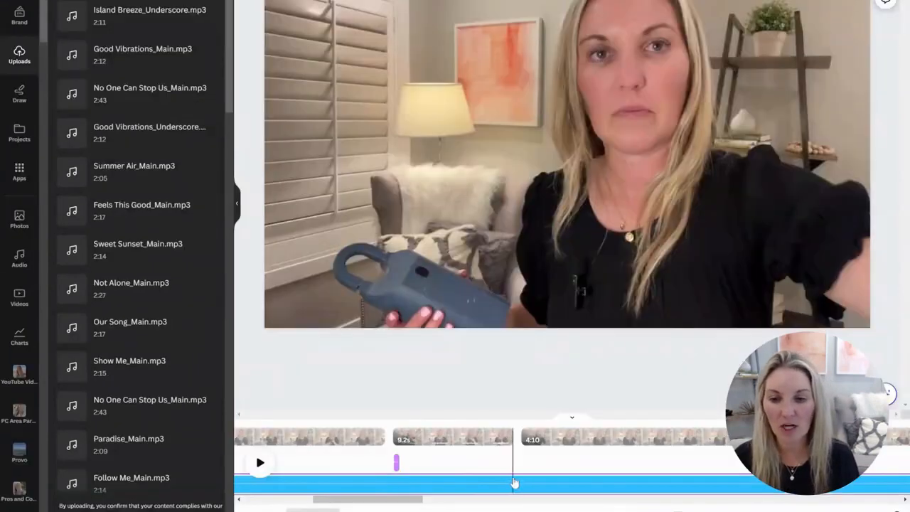
Split the music track at the start of the 4:10 page and delete the part that follows
left_click(514, 483)
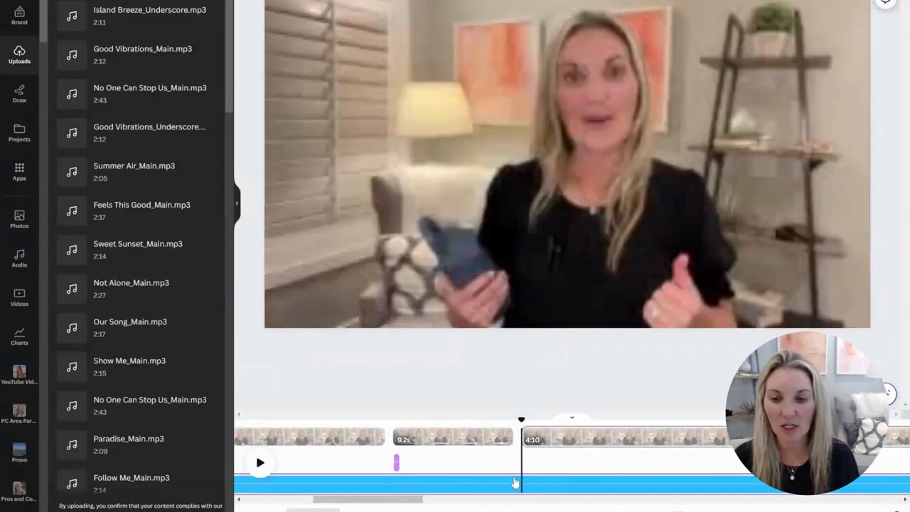
right_click(518, 483)
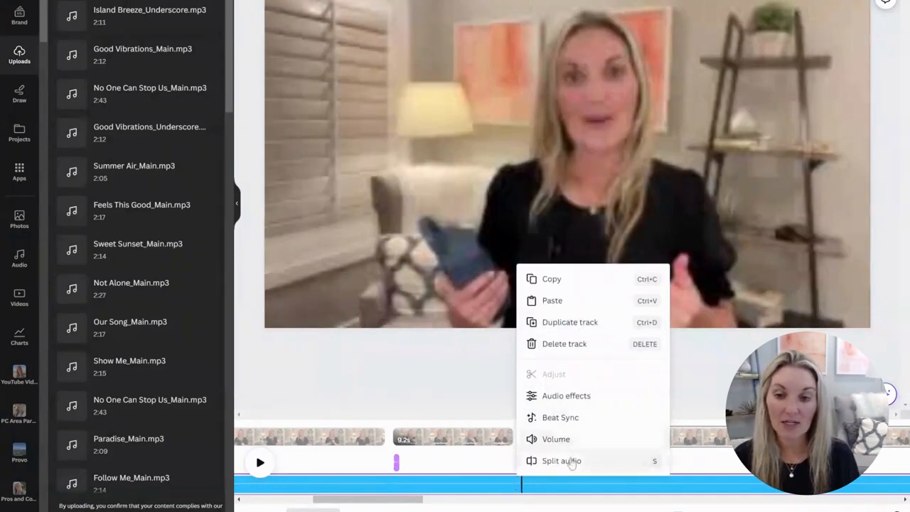
left_click(573, 460)
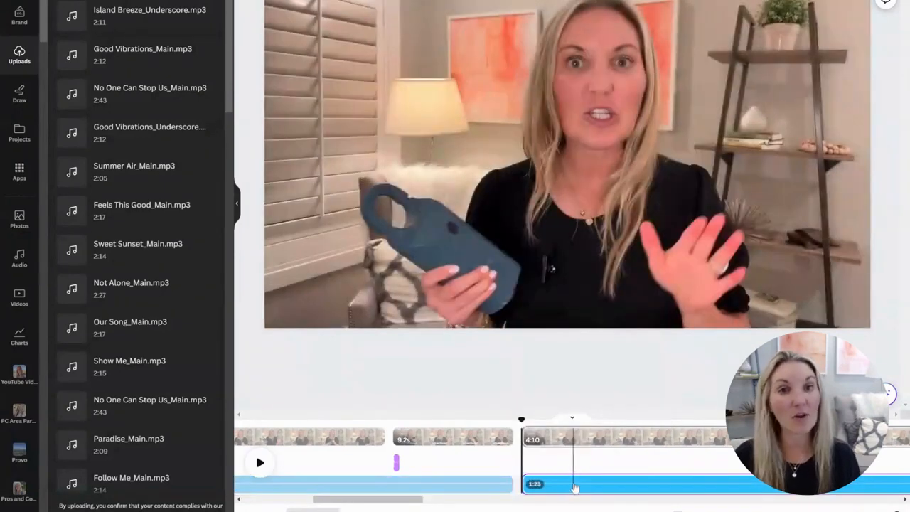
left_click(574, 486)
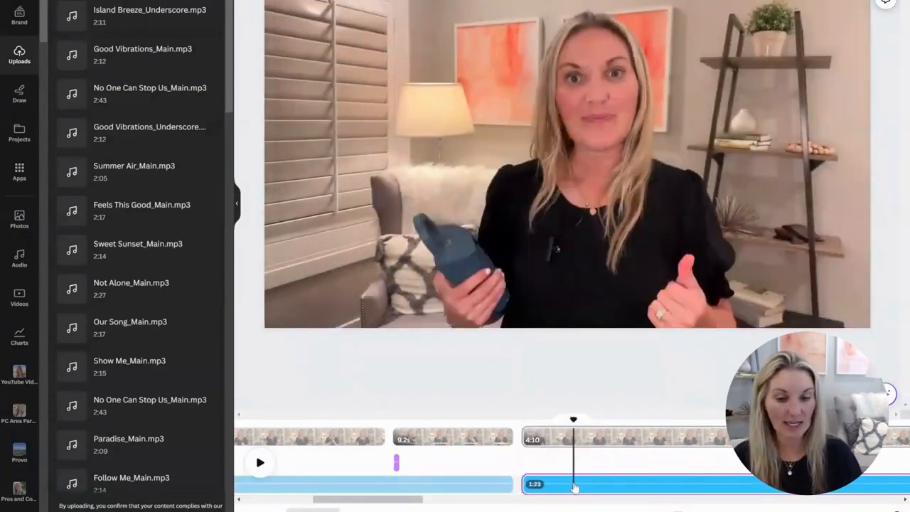
key("Delete")
Play the video from the start of page 1 into page 3 to check the music level
left_click_drag(418, 502, 349, 502)
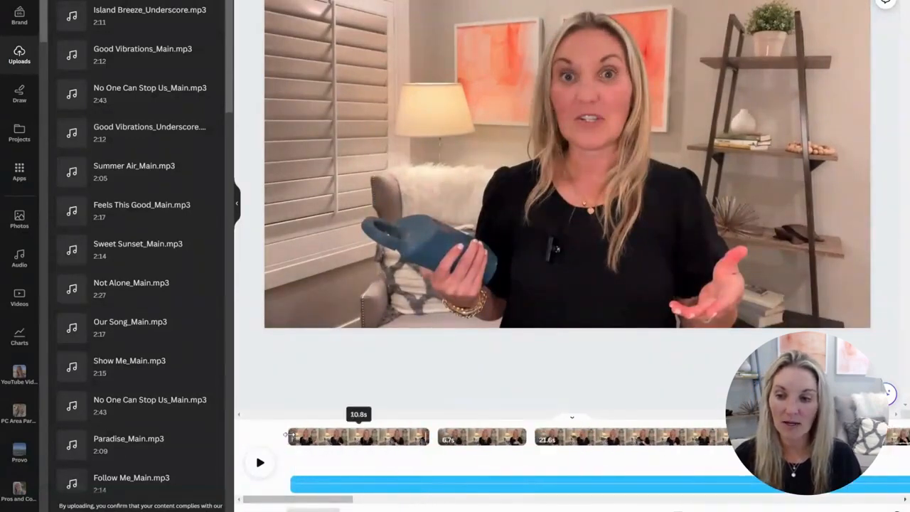
left_click(287, 436)
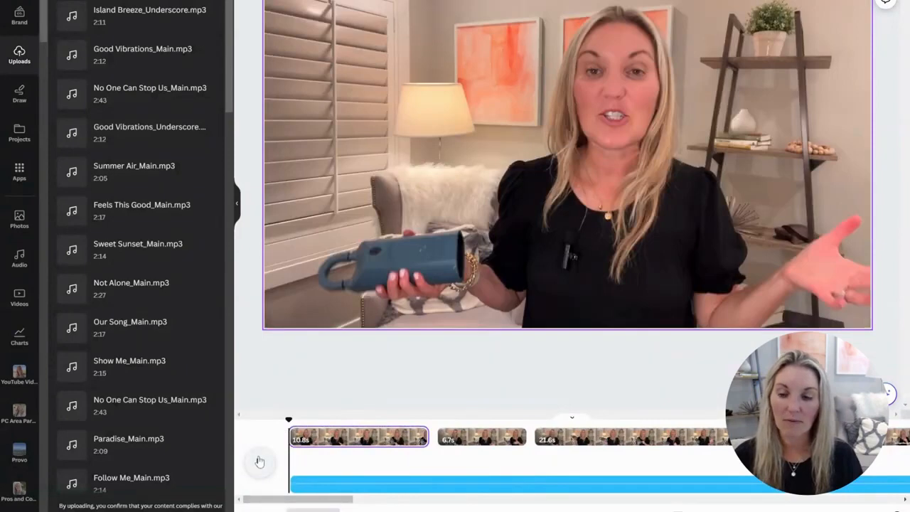
key("space")
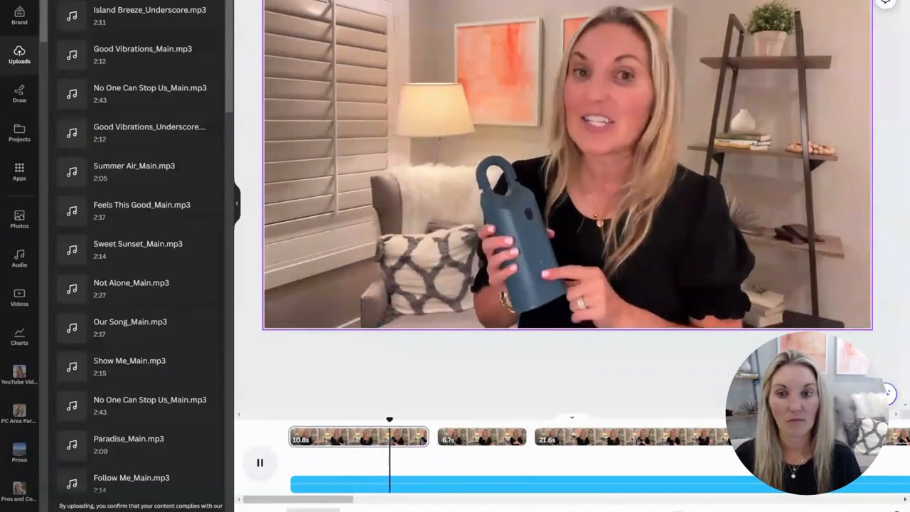
left_click(260, 463)
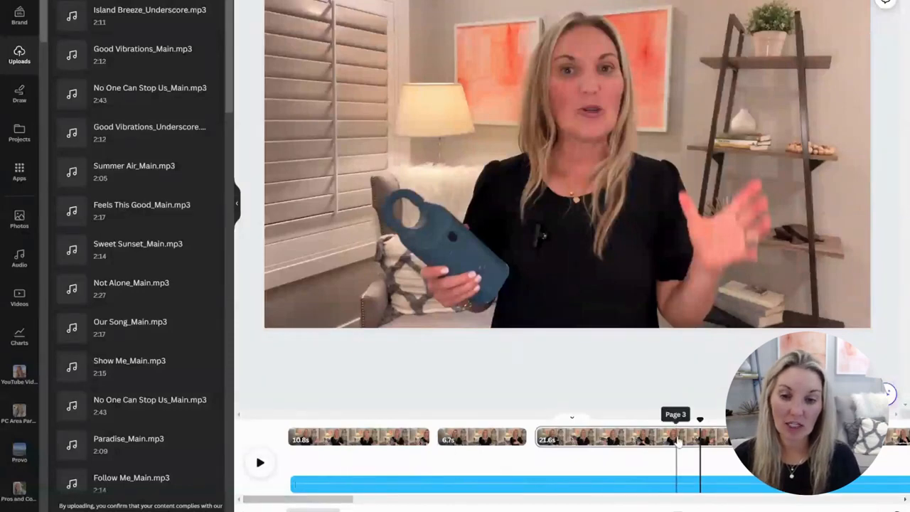
Split page 3 after 11.4 seconds, and split its remaining part again after 6.3 seconds
left_click(684, 439)
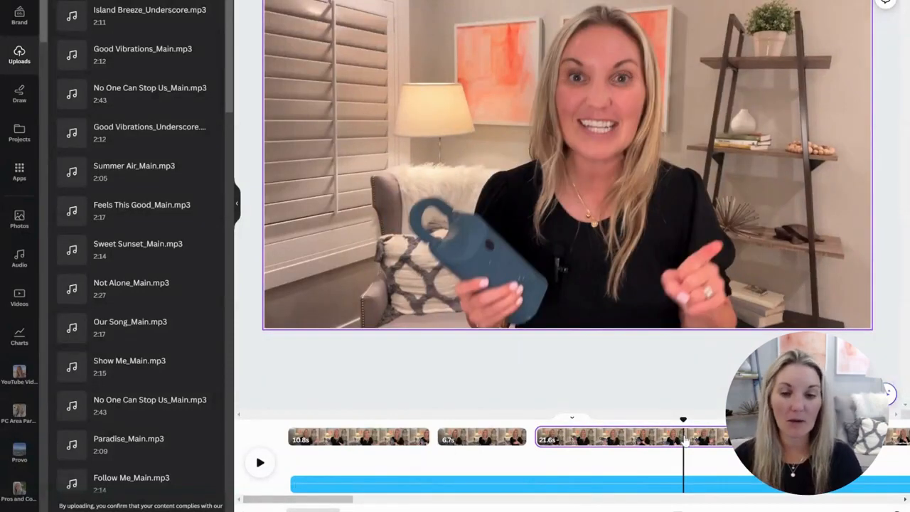
right_click(683, 440)
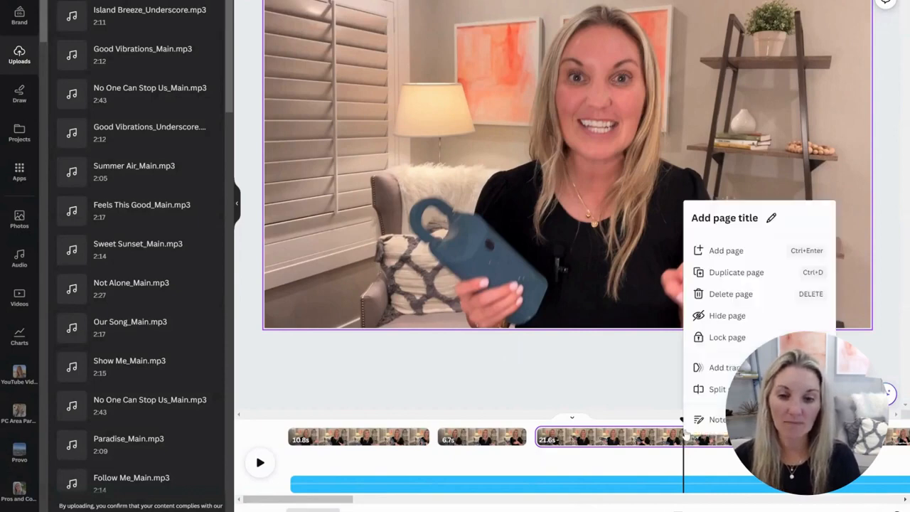
left_click(711, 390)
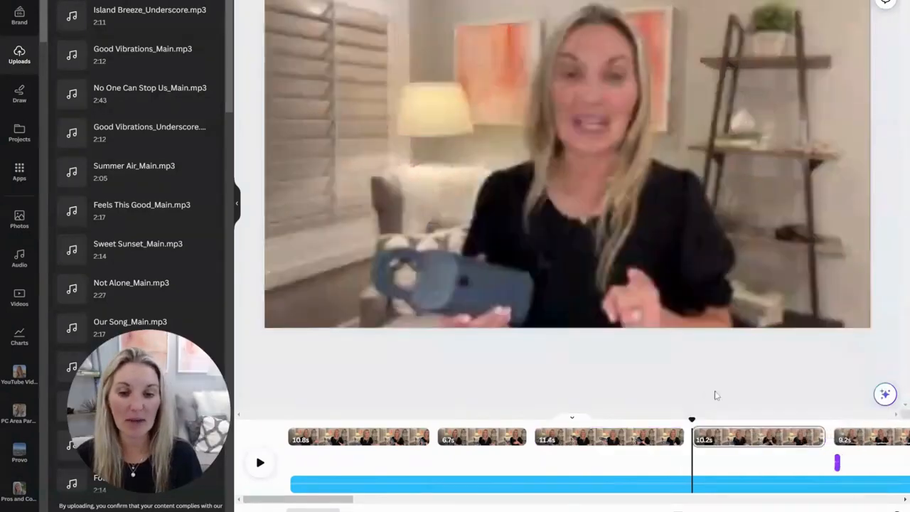
left_click(775, 439)
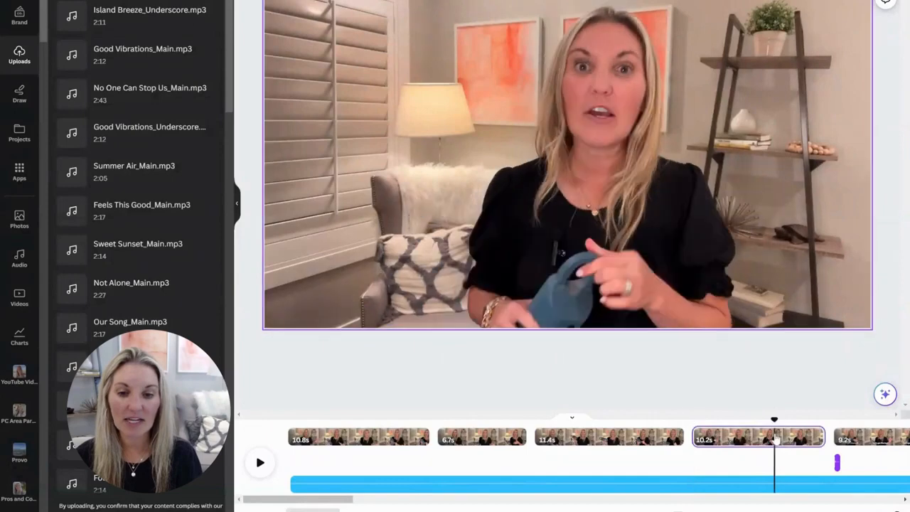
right_click(776, 439)
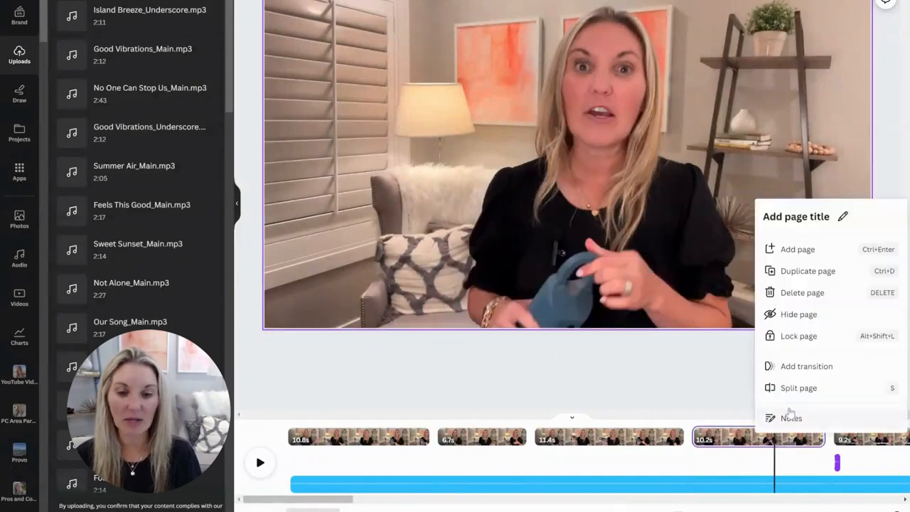
left_click(794, 386)
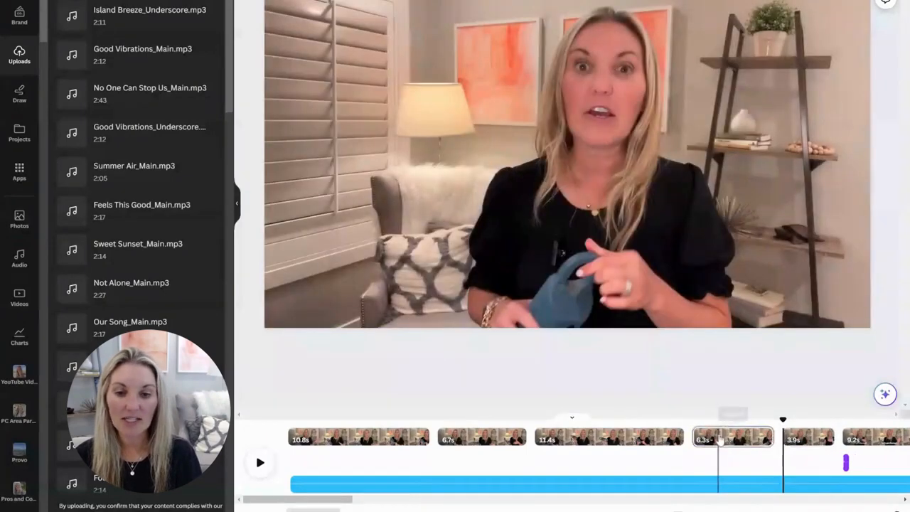
Select the 6.3-second page and search the stock videos for "lockbox"
left_click(719, 439)
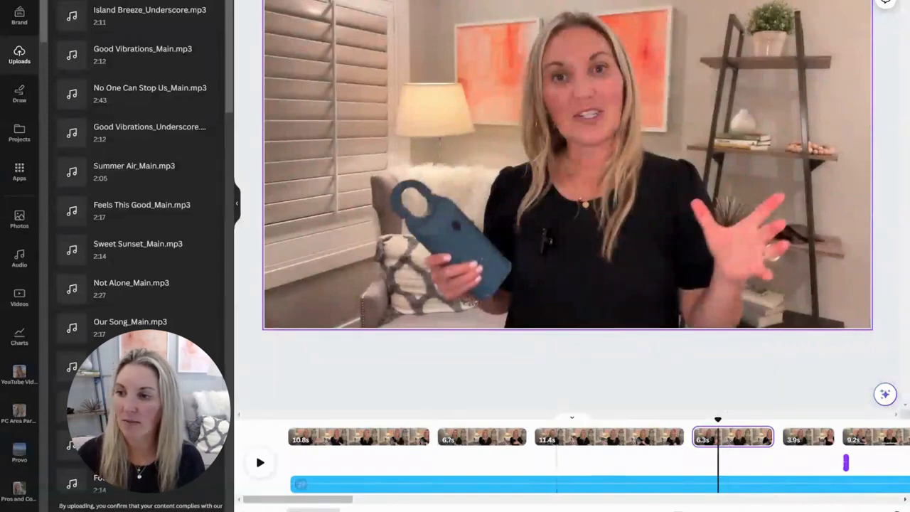
left_click(19, 298)
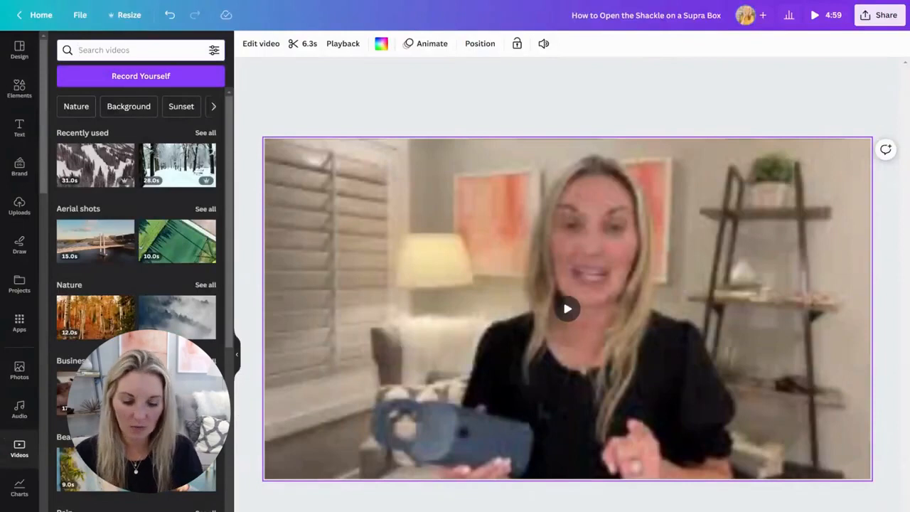
type("lockbo")
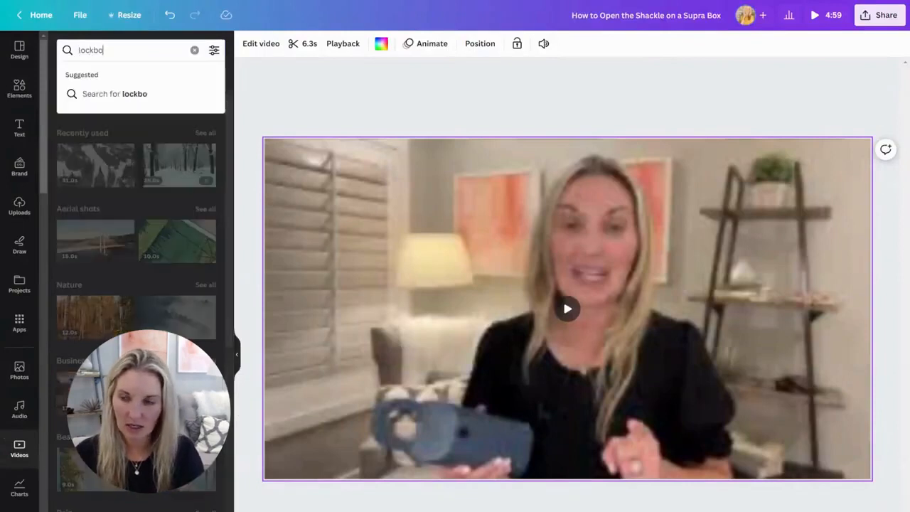
type("x")
key("Return")
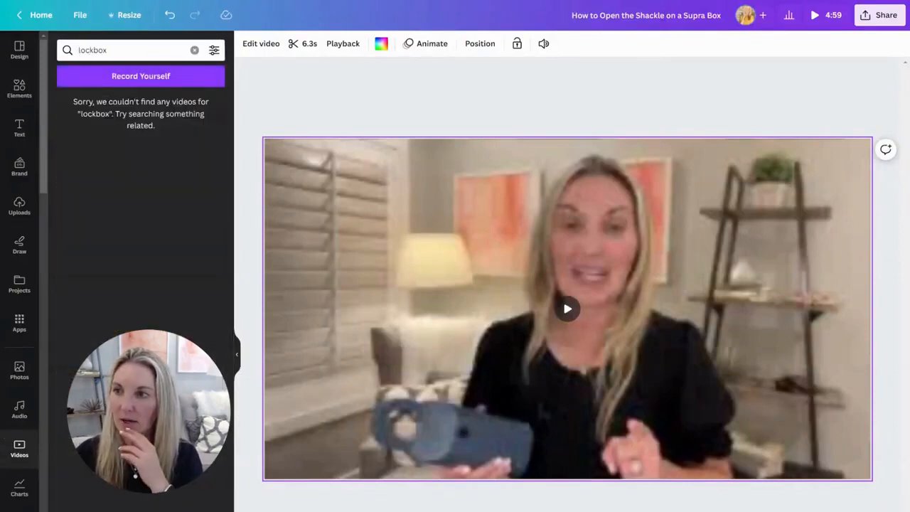
Search the stock videos for "real estate agent" instead
left_click(93, 50)
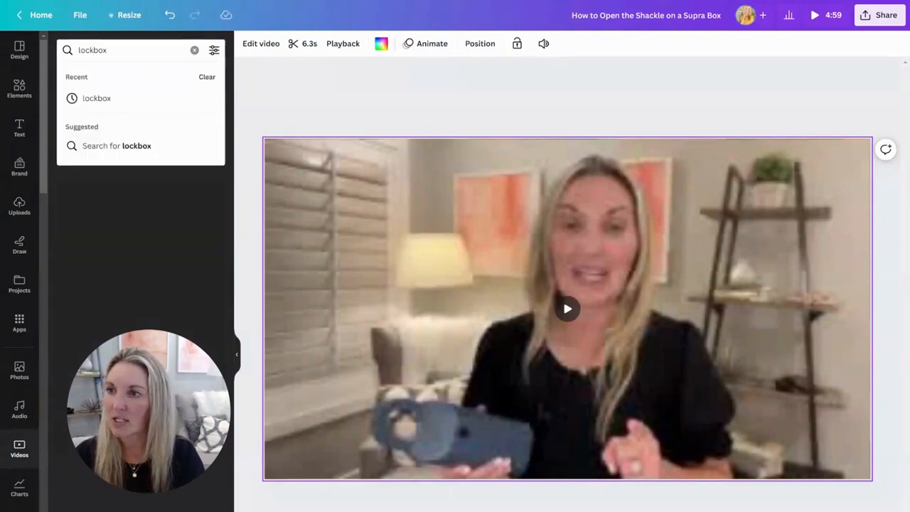
key("ctrl+a")
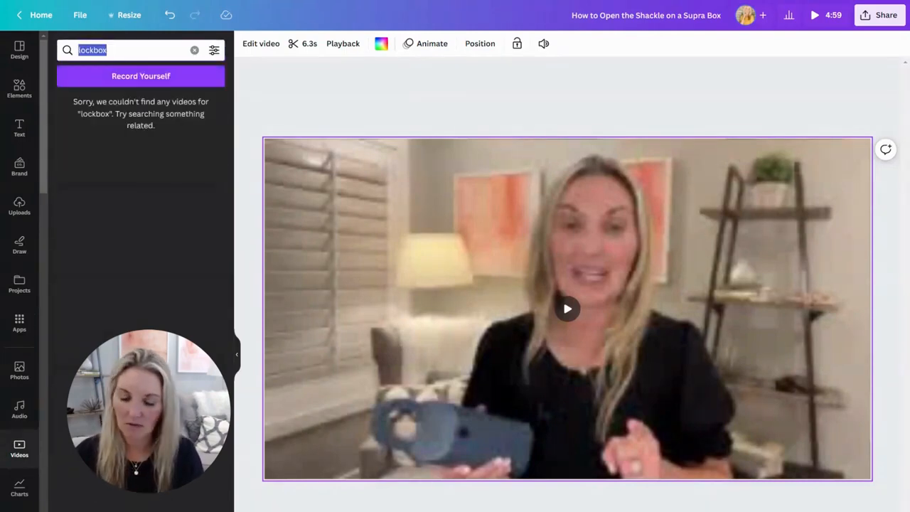
type("real estate")
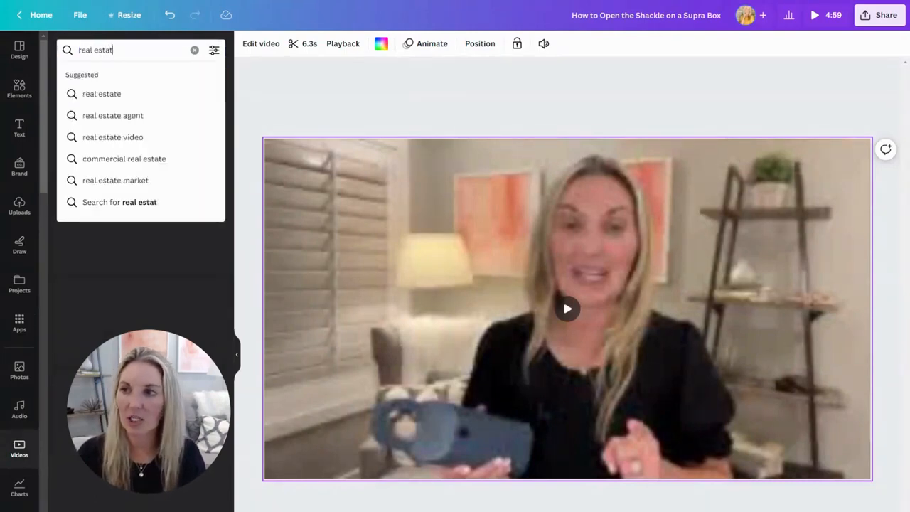
left_click(85, 115)
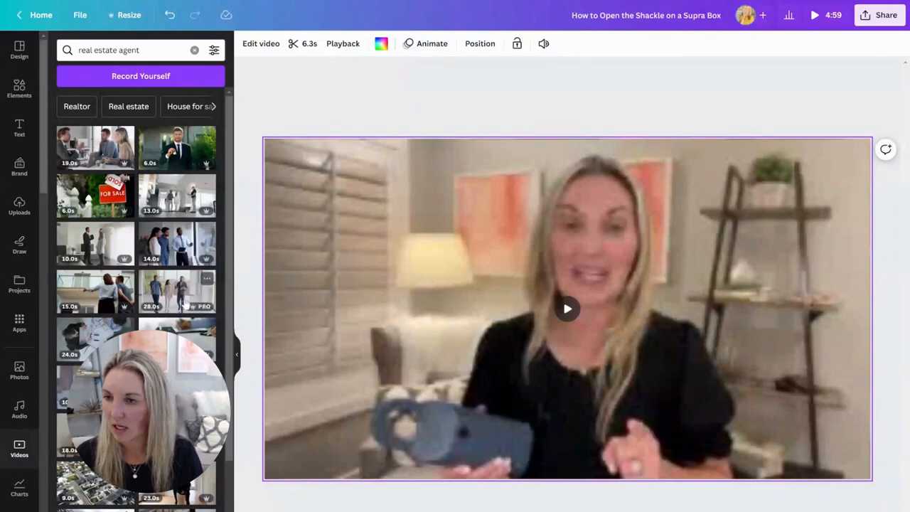
Add the 21-second stock clip of house keys being handed over to the 6.3-second page and shift it slightly sideways
scroll(178, 316, "down", 1)
scroll(178, 316, "down", 5)
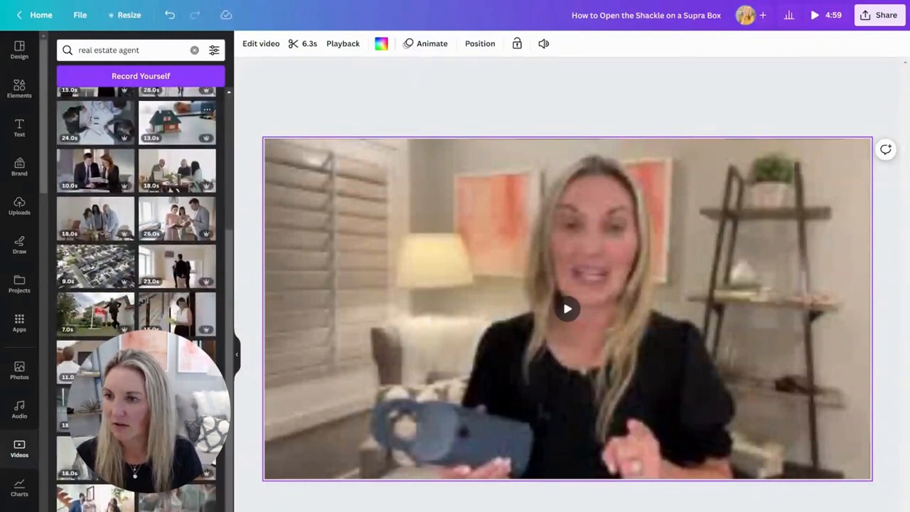
scroll(178, 316, "down", 3)
scroll(178, 316, "down", 2)
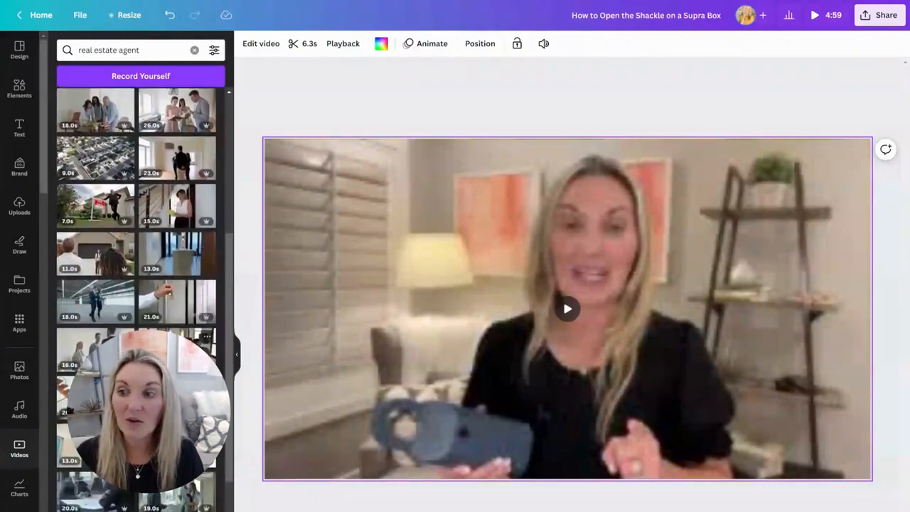
left_click(175, 304)
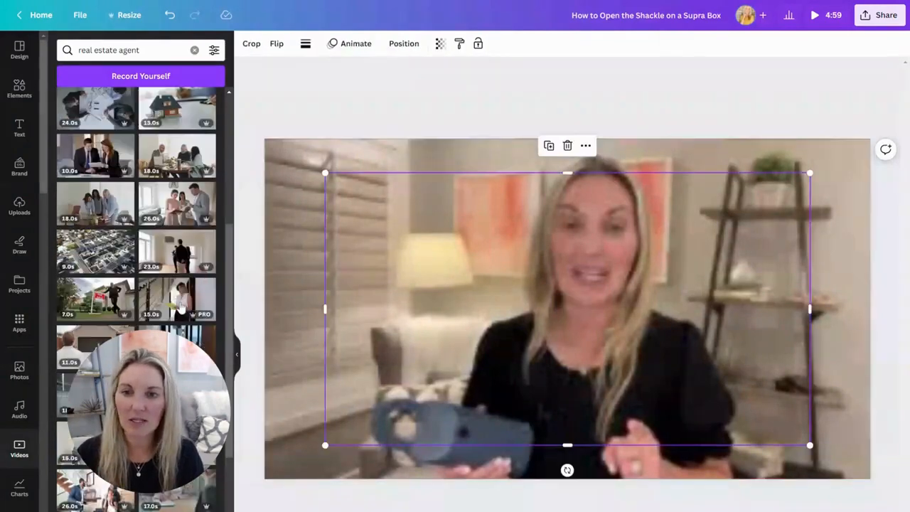
mouse_move(726, 309)
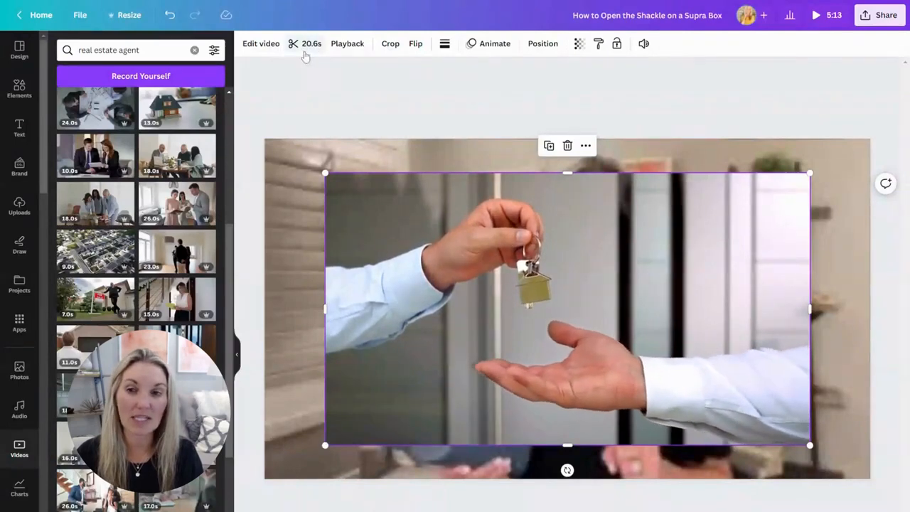
mouse_move(675, 284)
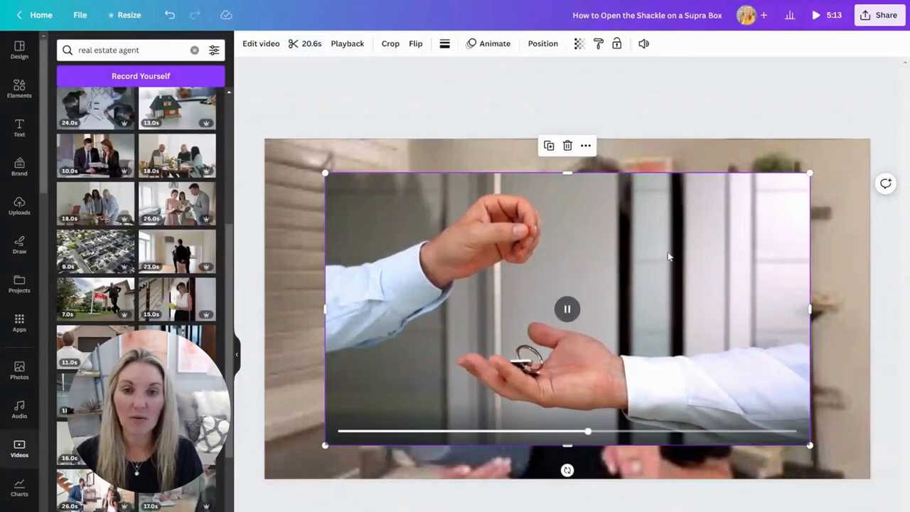
left_click_drag(680, 223, 687, 222)
Detach the talking-head video from the background of the page with the key-handover clip
left_click(844, 228)
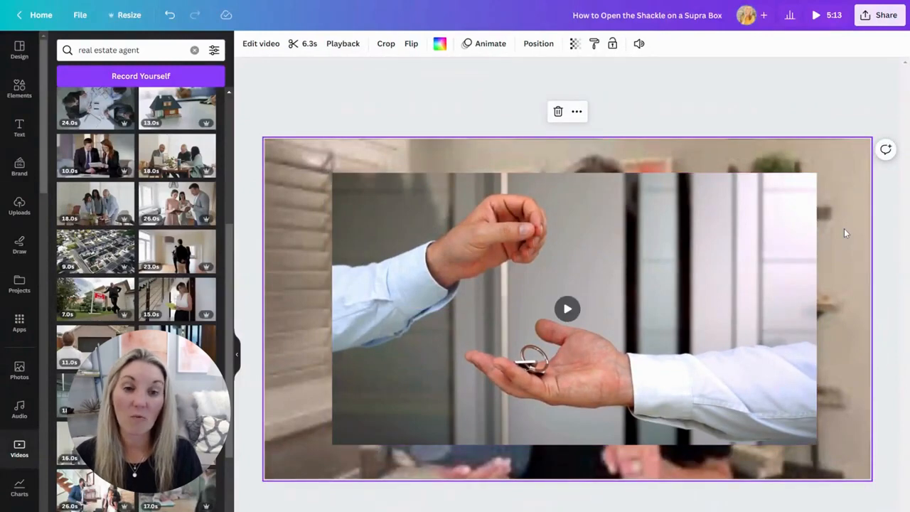
right_click(844, 229)
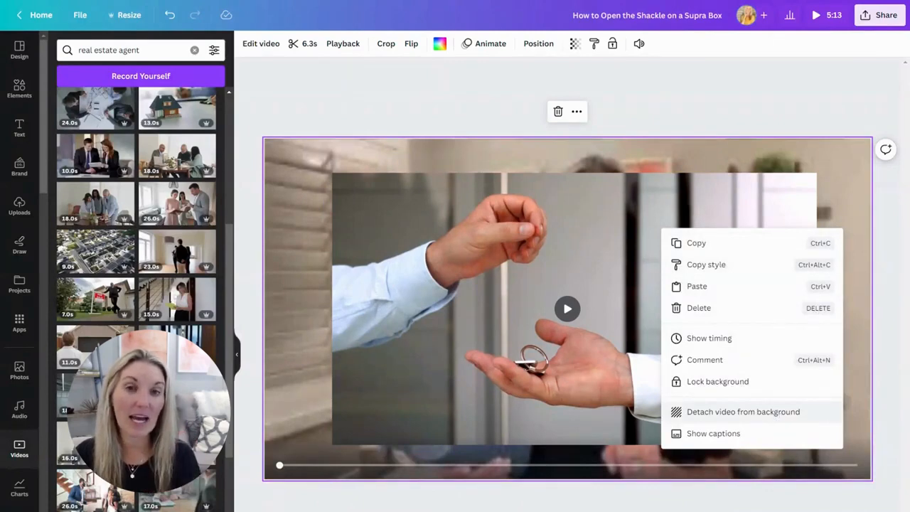
left_click(743, 411)
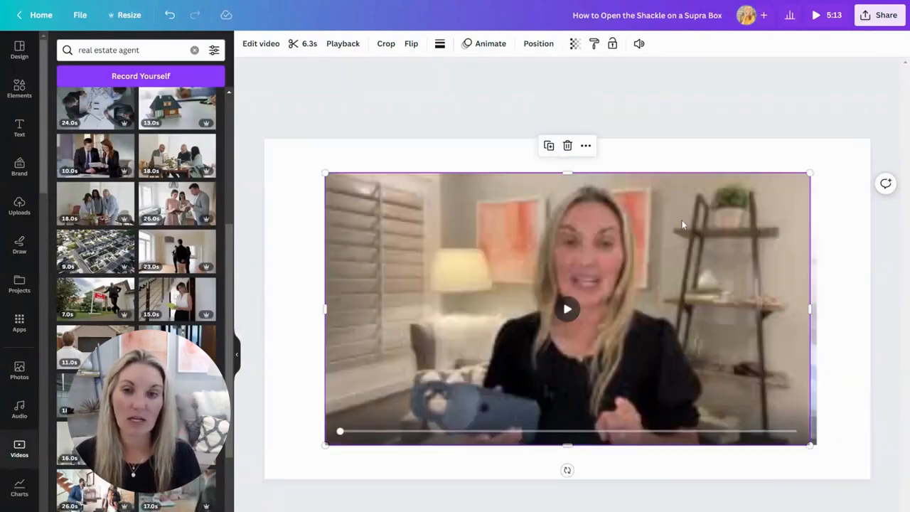
Move the talking-head video down to expose the key-handover clip and set that clip as the page background
left_click_drag(691, 237, 689, 247)
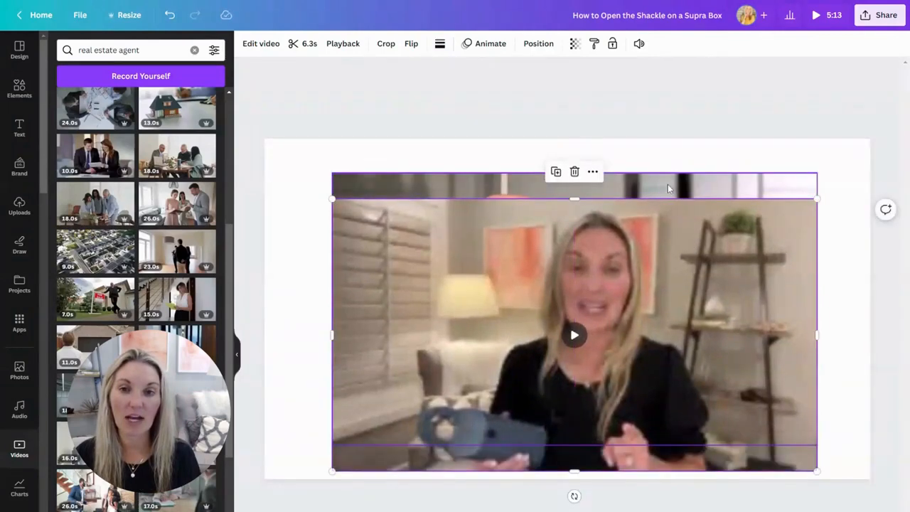
left_click(667, 188)
left_click_drag(666, 182, 663, 170)
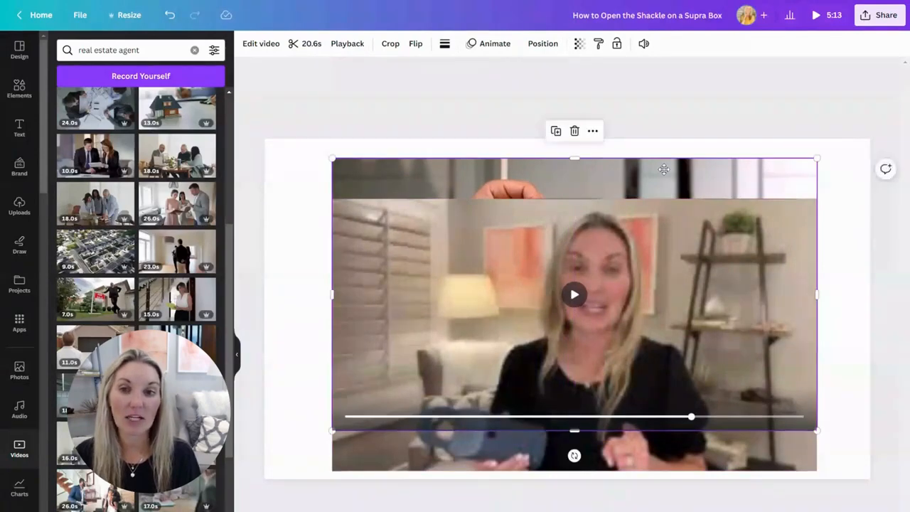
right_click(664, 169)
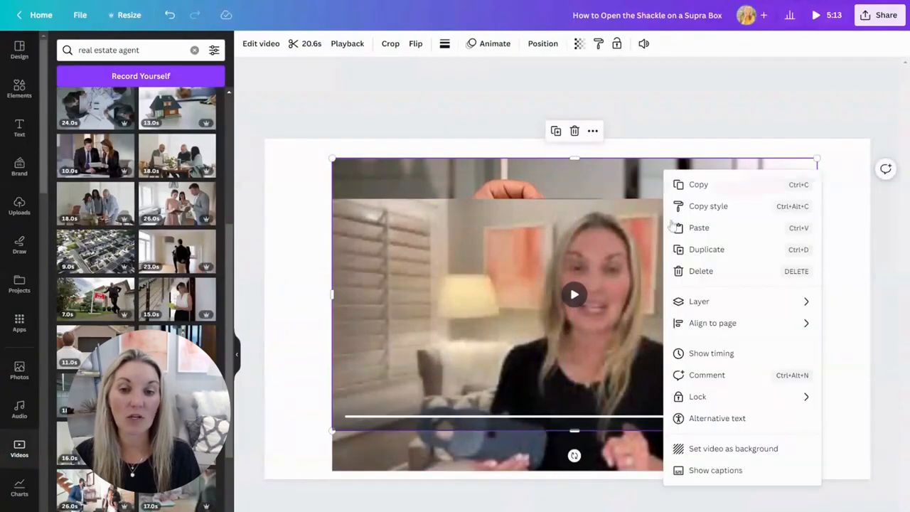
left_click(708, 448)
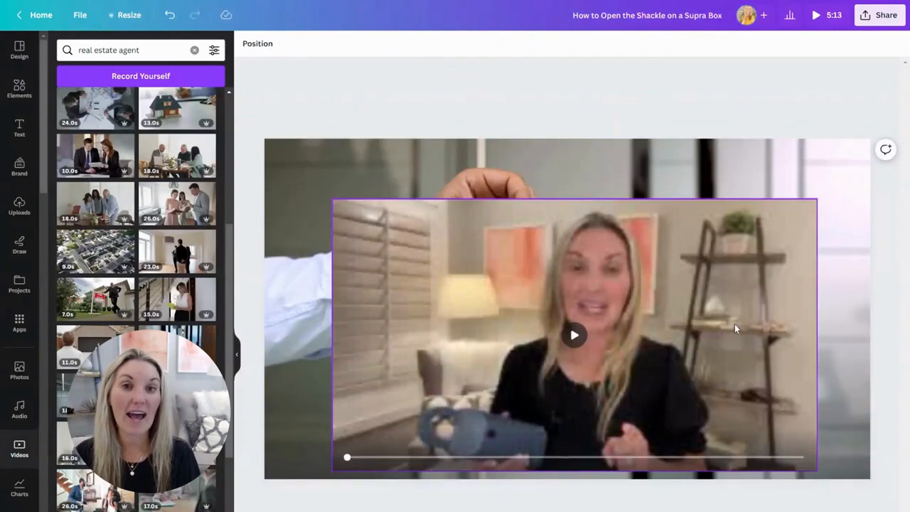
Move the talking-head video up over the key-handover background and extend the page's length to 6.3 seconds
left_click_drag(735, 325, 738, 294)
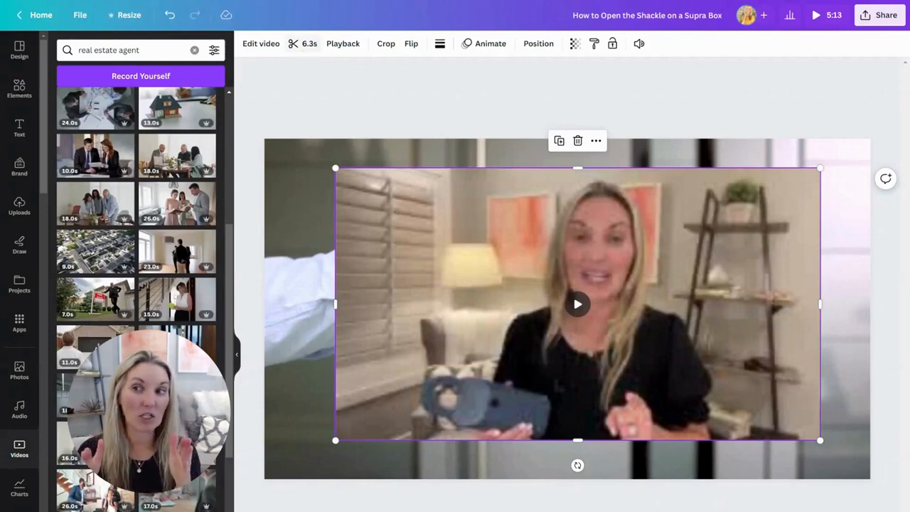
left_click(573, 294)
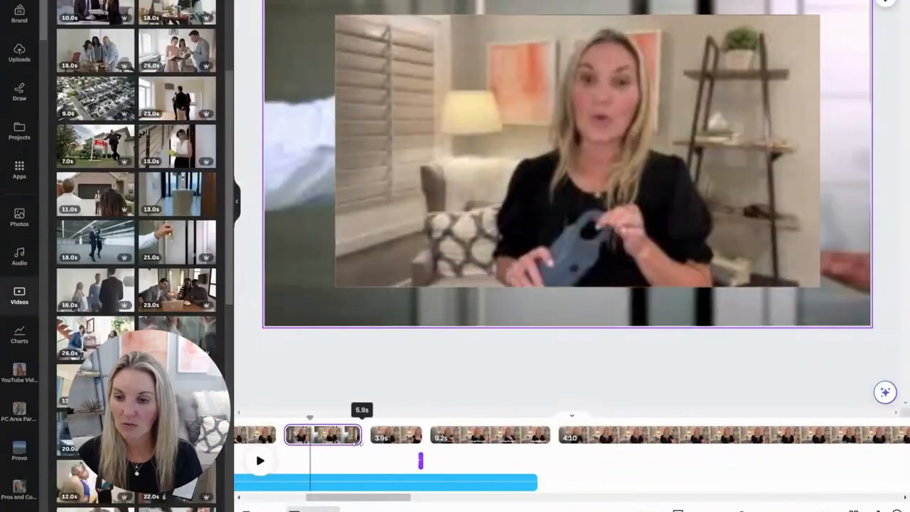
left_click_drag(359, 439, 364, 443)
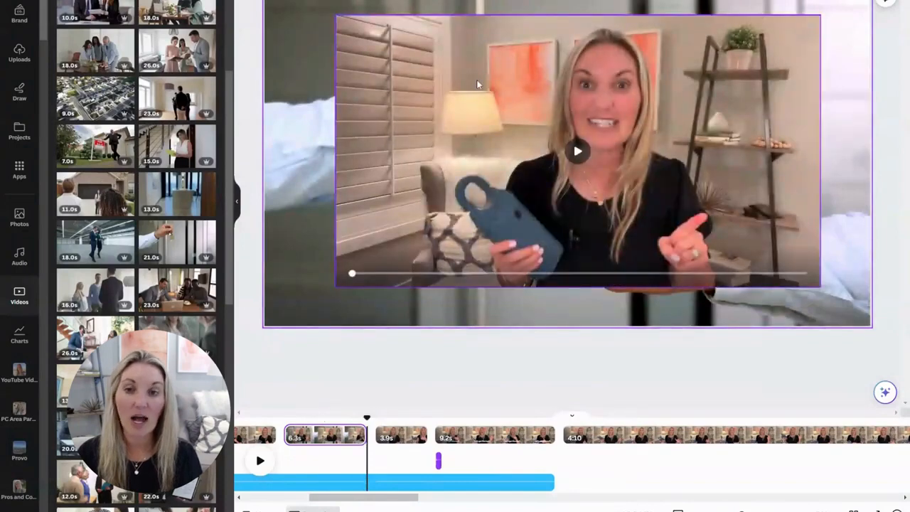
Shift the talking-head video down slightly and set its transparency to 0 so only the key-handover clip shows
mouse_move(478, 83)
left_mouse_down()
mouse_move(491, 94)
mouse_move(477, 92)
left_mouse_up()
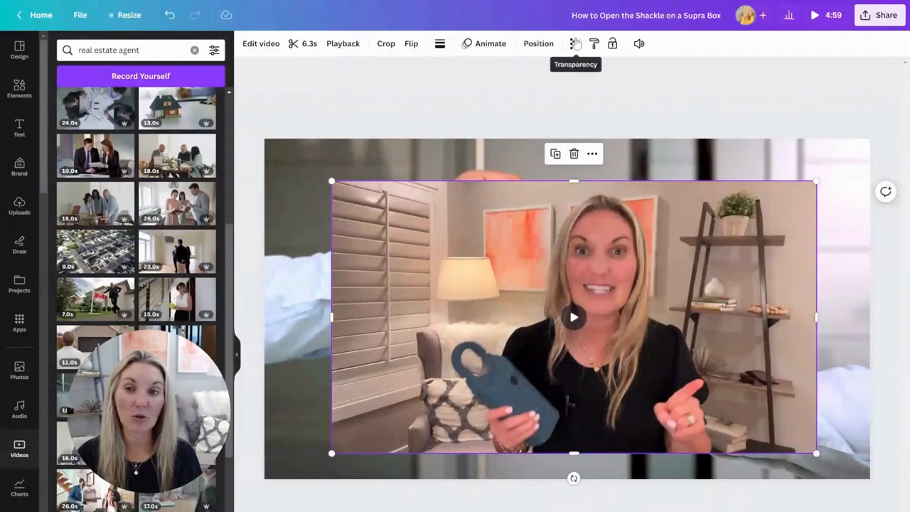
left_click(574, 43)
left_click_drag(576, 93, 467, 93)
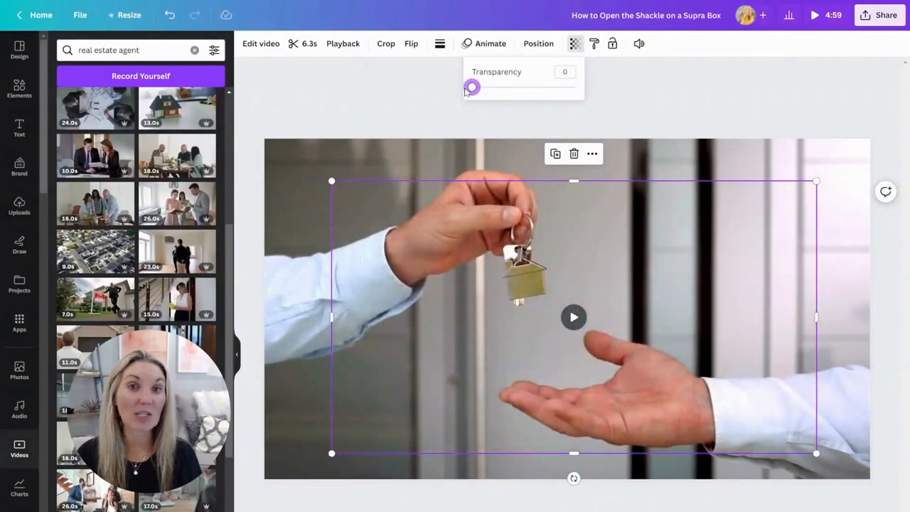
mouse_move(613, 316)
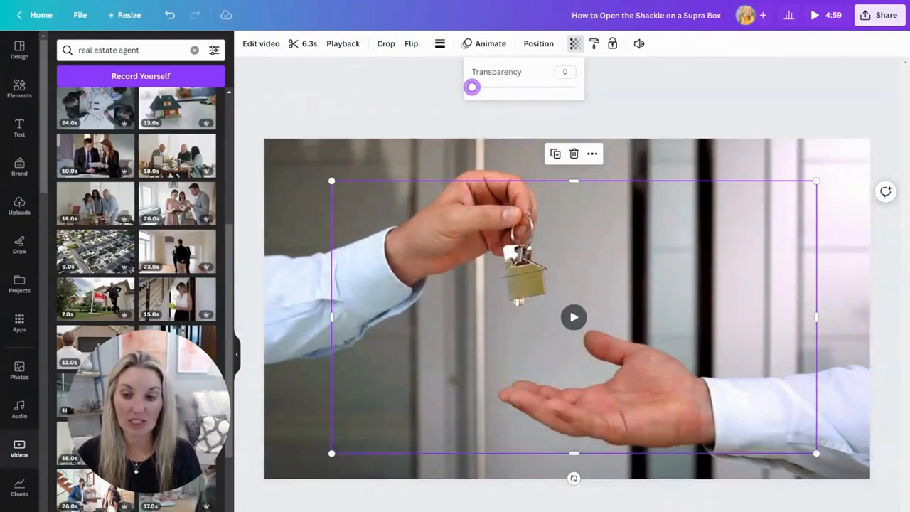
left_click(575, 45)
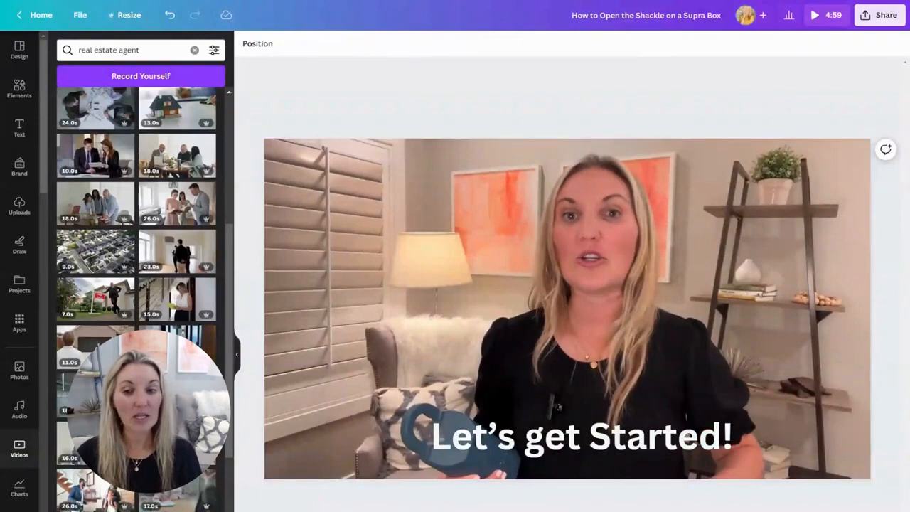
Apply the Background text effect to the "Let's get Started!" caption
left_click(561, 437)
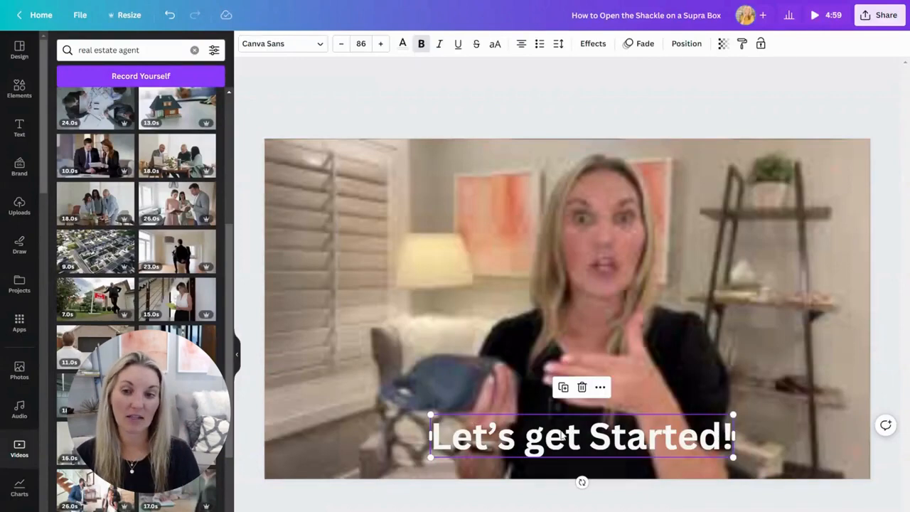
double_click(561, 437)
key("ctrl+a")
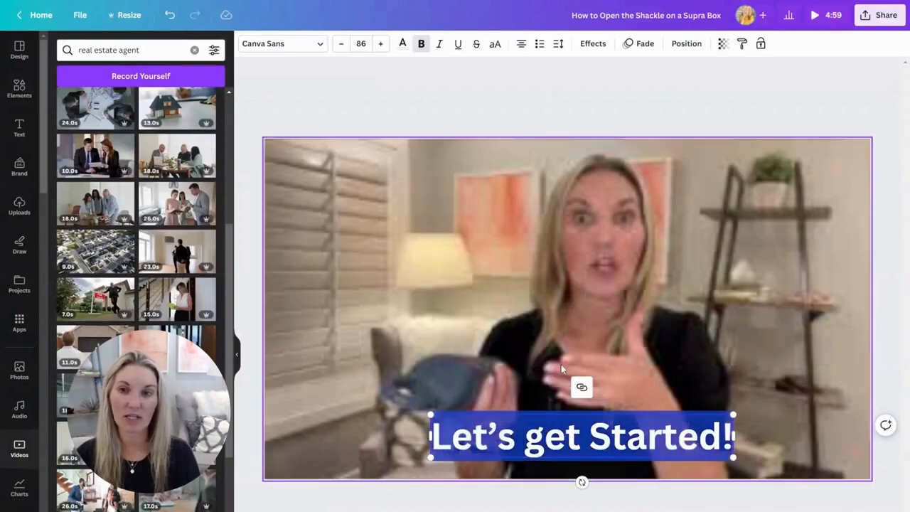
left_click(587, 45)
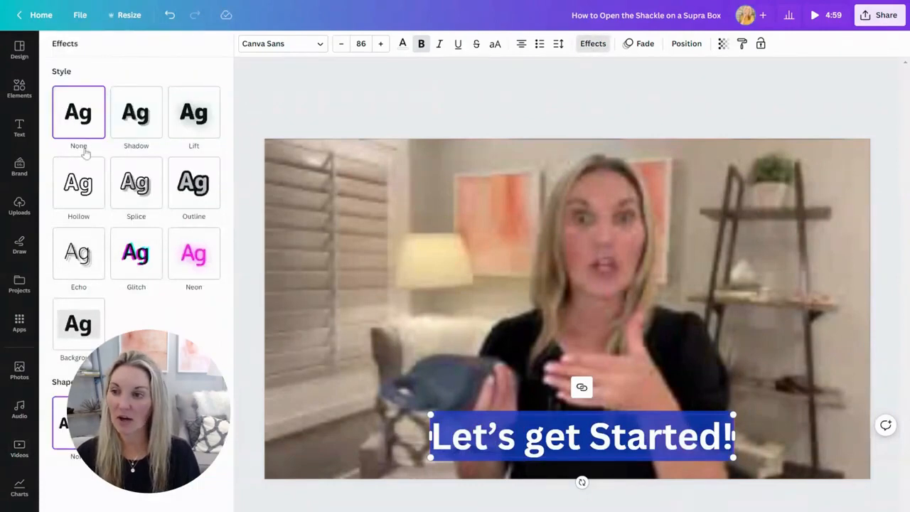
left_click(73, 337)
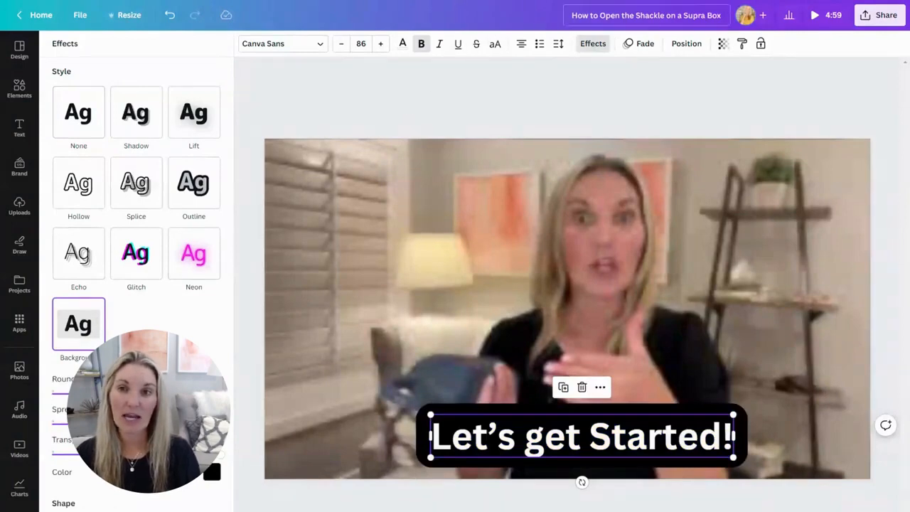
Try the Rise animation on the "Let's get Started!" caption, then apply Breathe instead
left_click(643, 45)
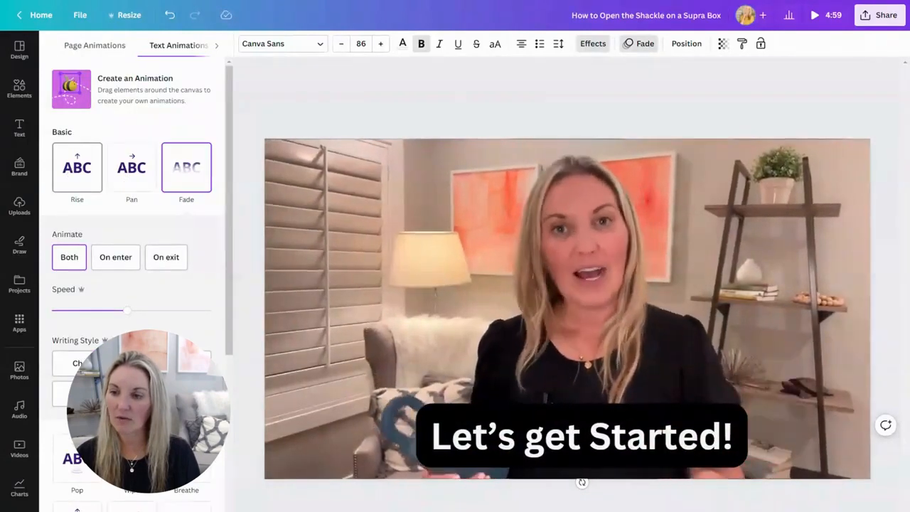
left_click(77, 169)
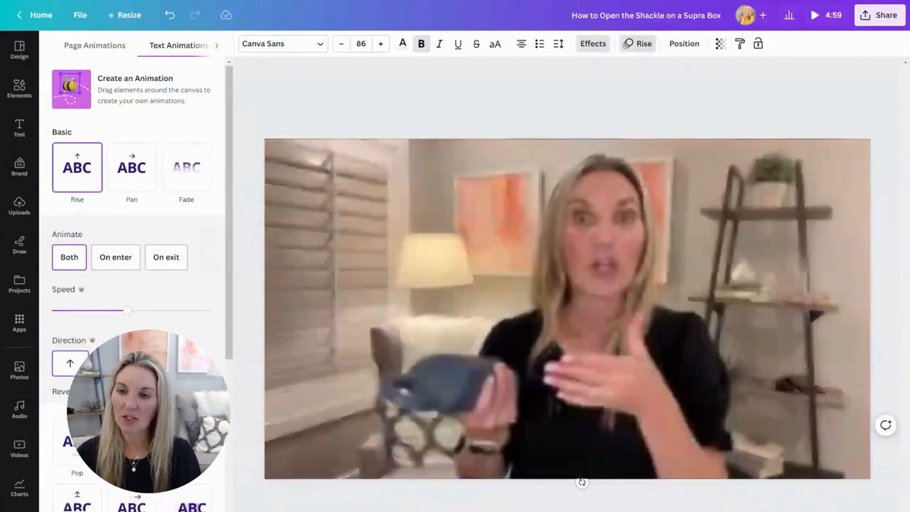
left_click(187, 442)
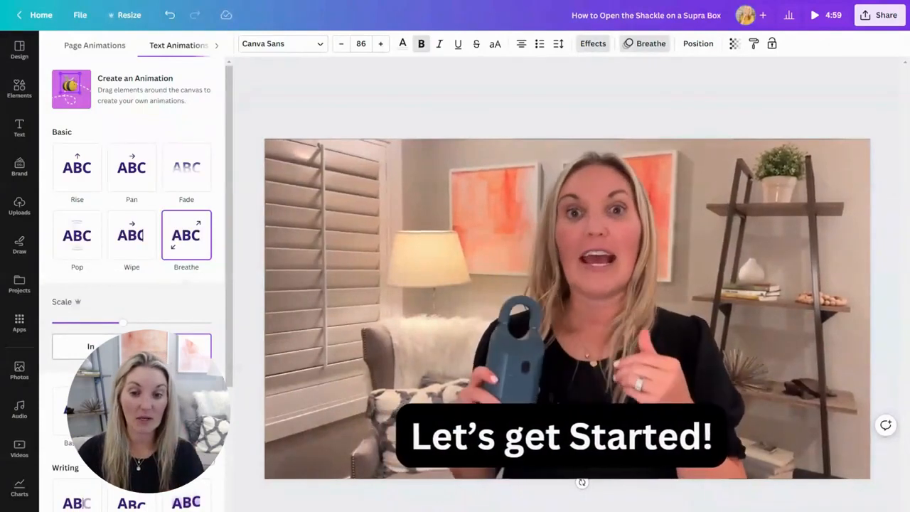
left_click(567, 309)
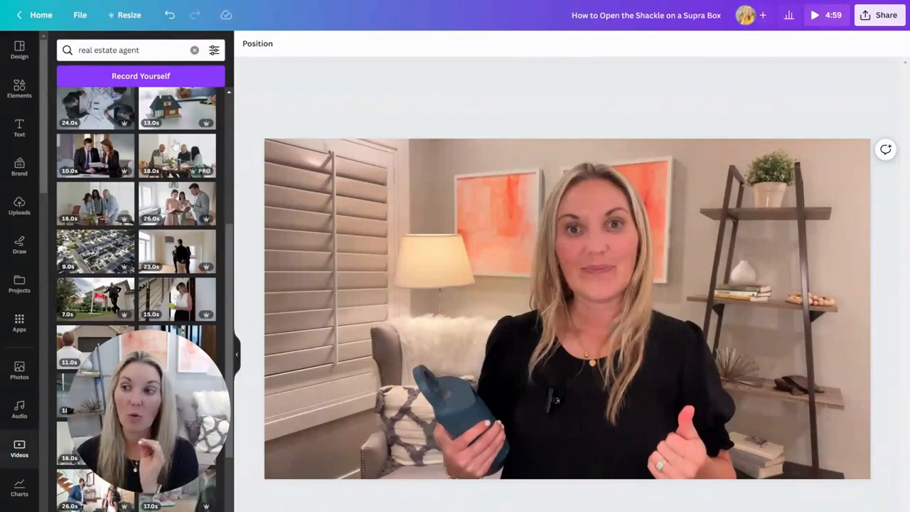
Browse the uploaded videos and add the 27.4-second aerial neighborhood clip to the 11.4-second page
left_click(25, 206)
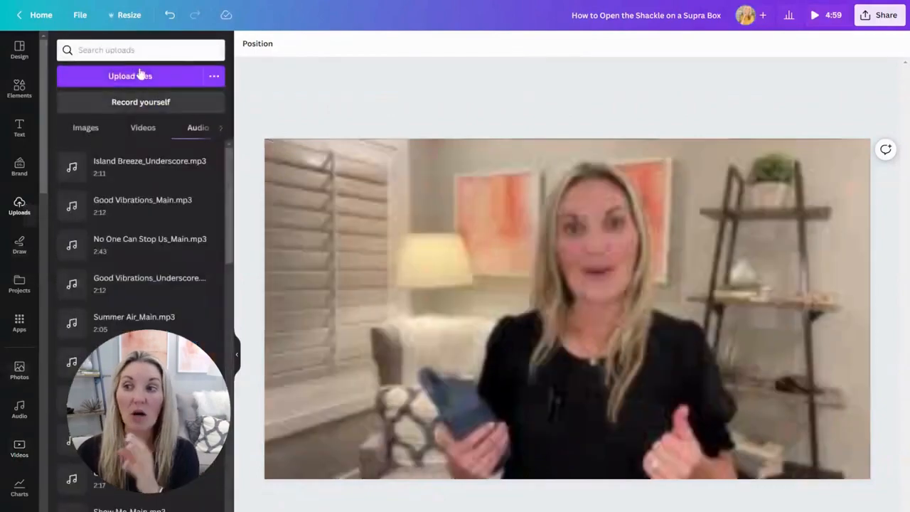
left_click(84, 129)
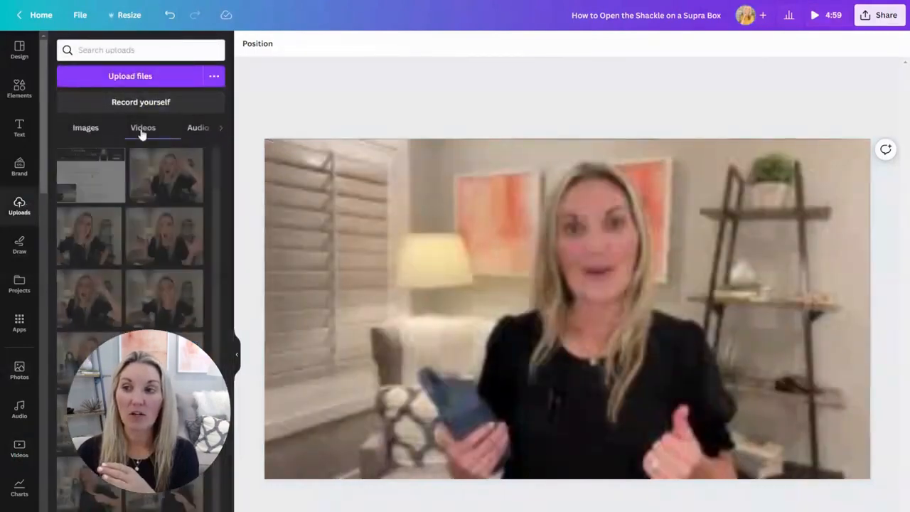
left_click(146, 132)
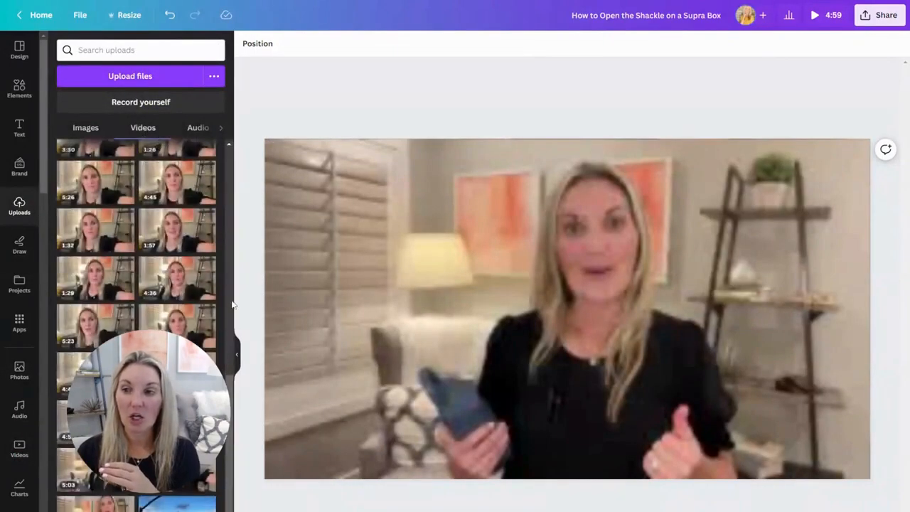
scroll(103, 341, "down", 10)
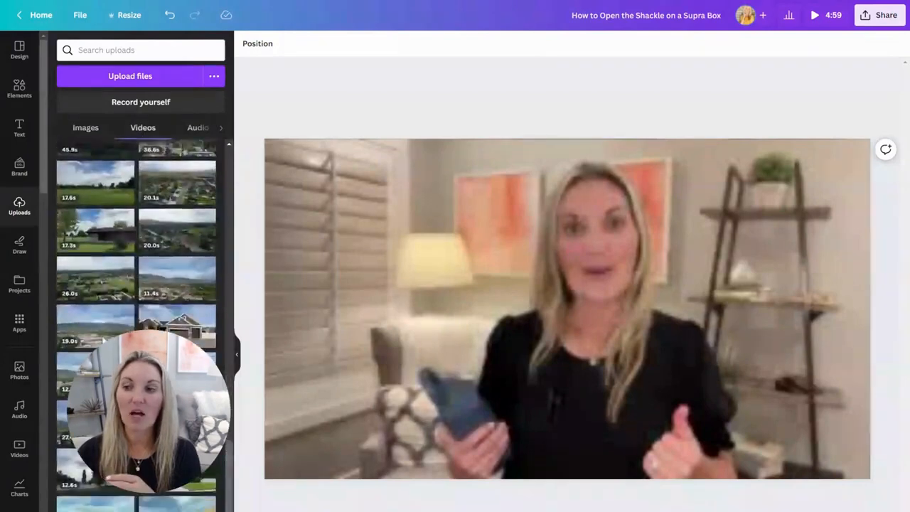
scroll(103, 341, "down", 3)
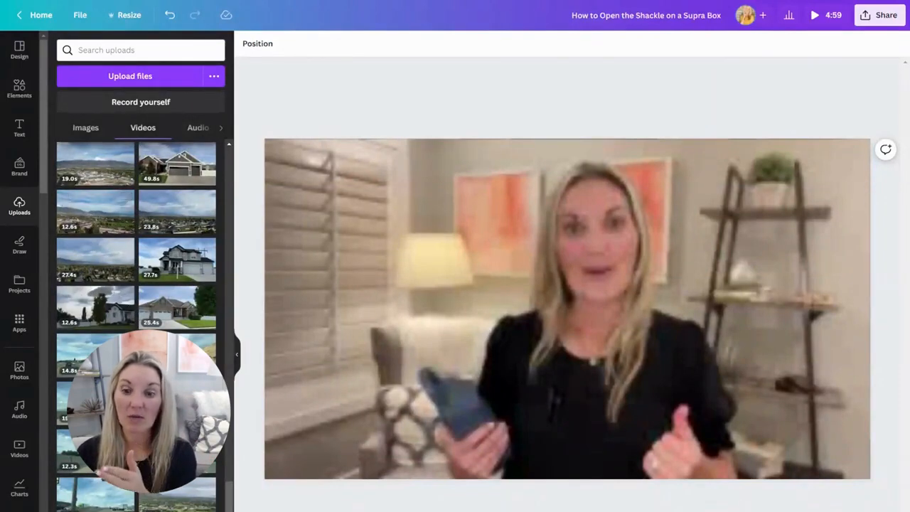
left_click(567, 309)
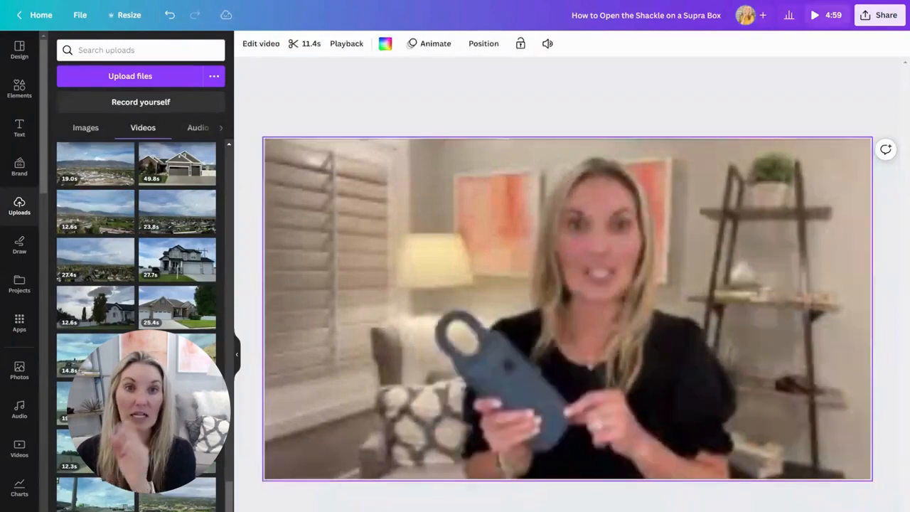
left_click(99, 270)
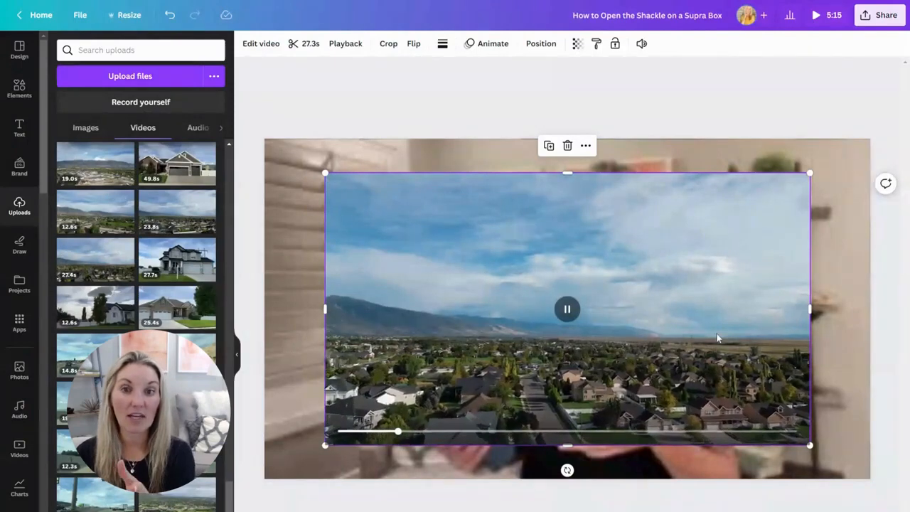
Detach the talking-head video from the 11.4-second page's background and set the aerial neighborhood clip as the background instead
right_click(844, 256)
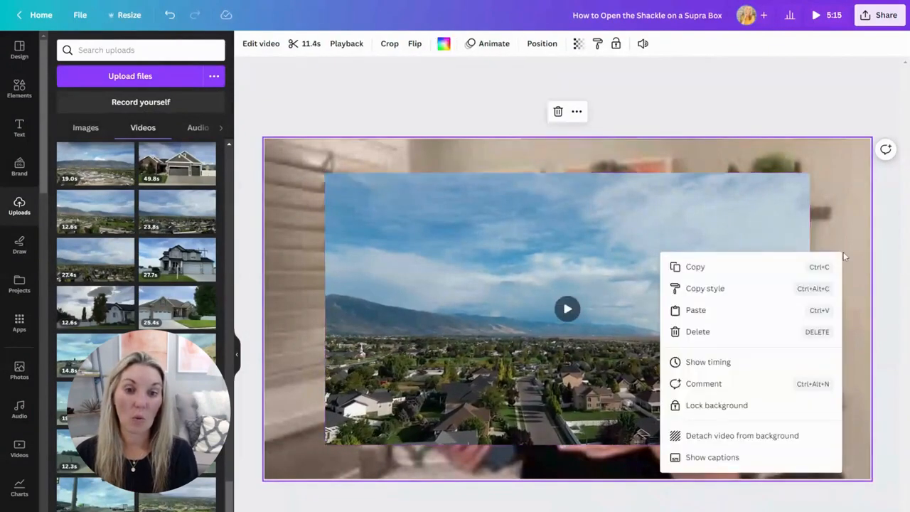
left_click(759, 436)
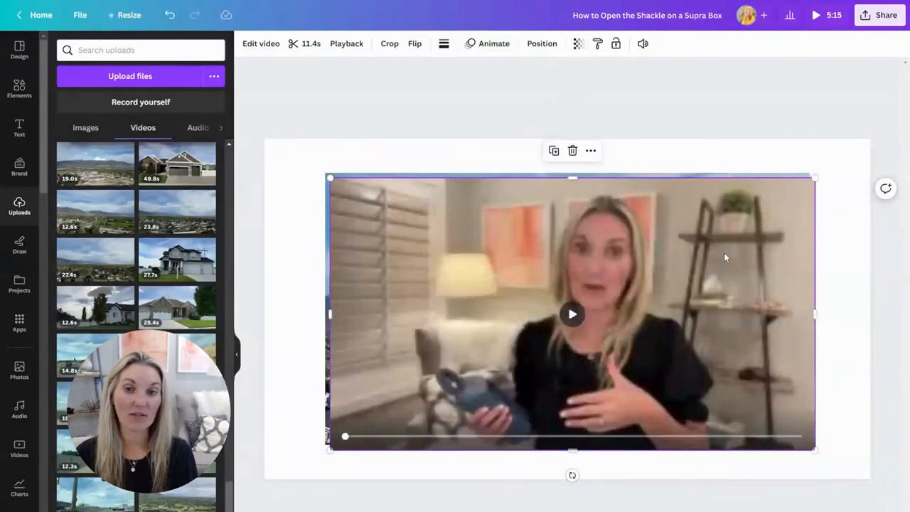
left_click(682, 197)
right_click(682, 197)
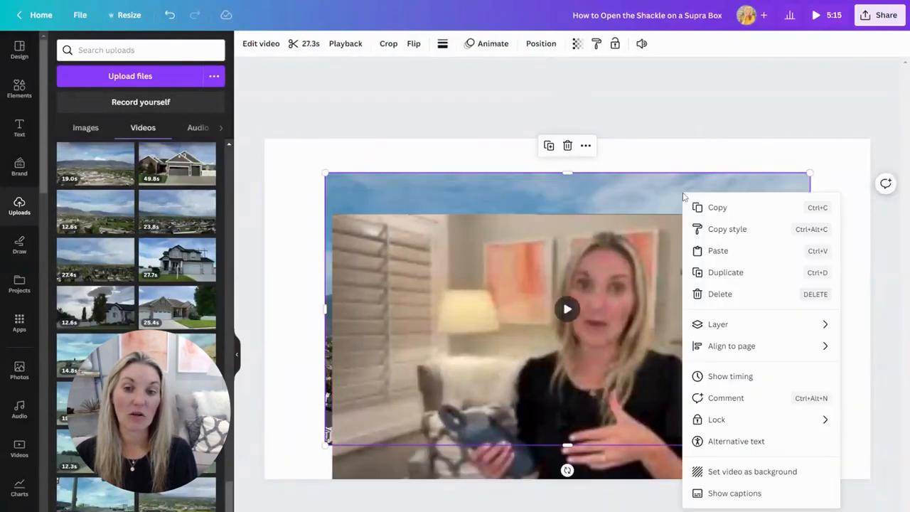
left_click(739, 472)
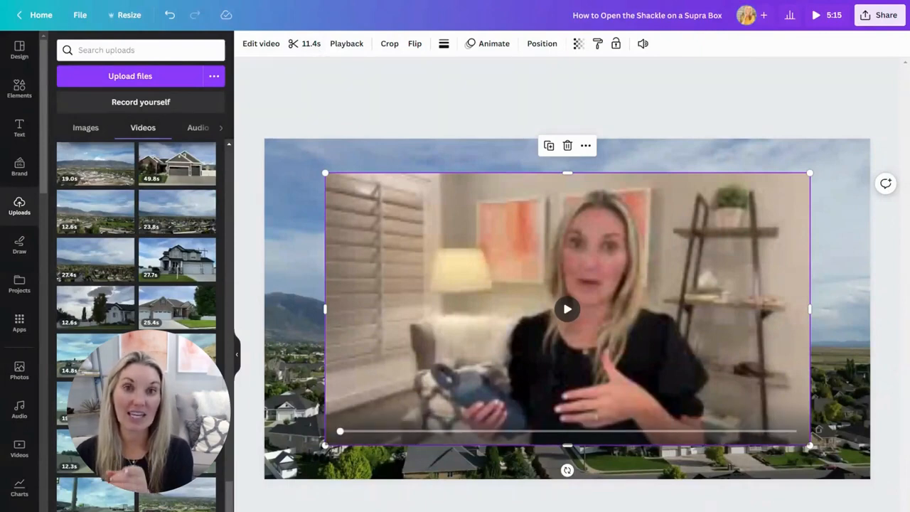
Open the transparency setting of the talking-head video over the aerial clip and leave it at 100
left_click(578, 44)
left_click_drag(575, 90, 595, 94)
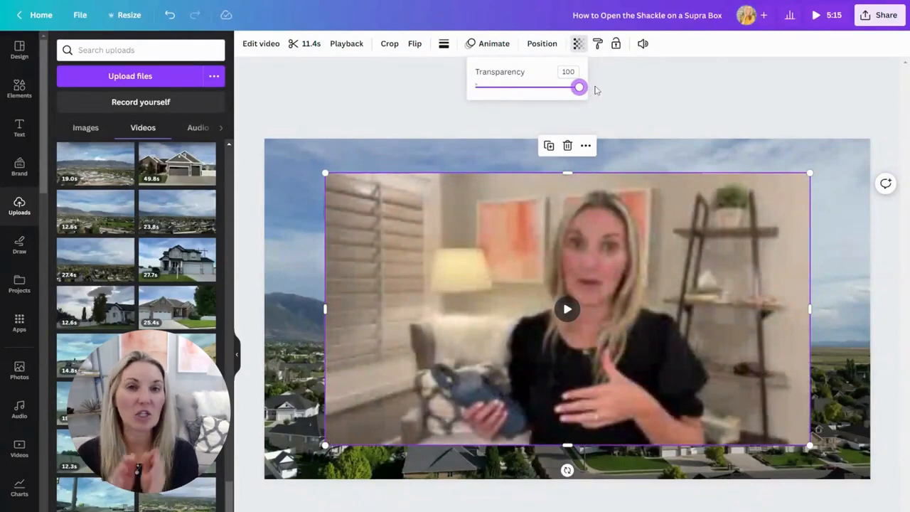